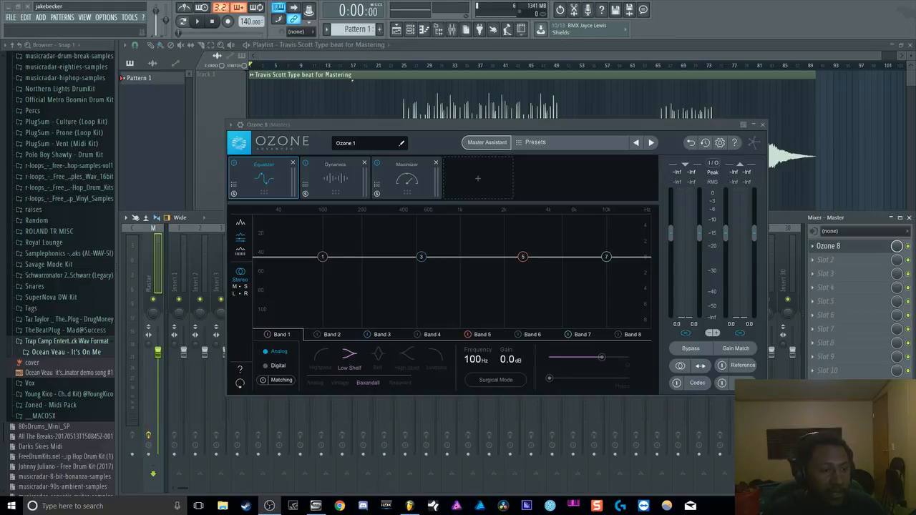
- Look through Ozone 8's addable modules and its Maximizer and Equalizer modules
{"action": "left_click_drag", "start_coordinate": [469, 128], "coordinate": [494, 114]}
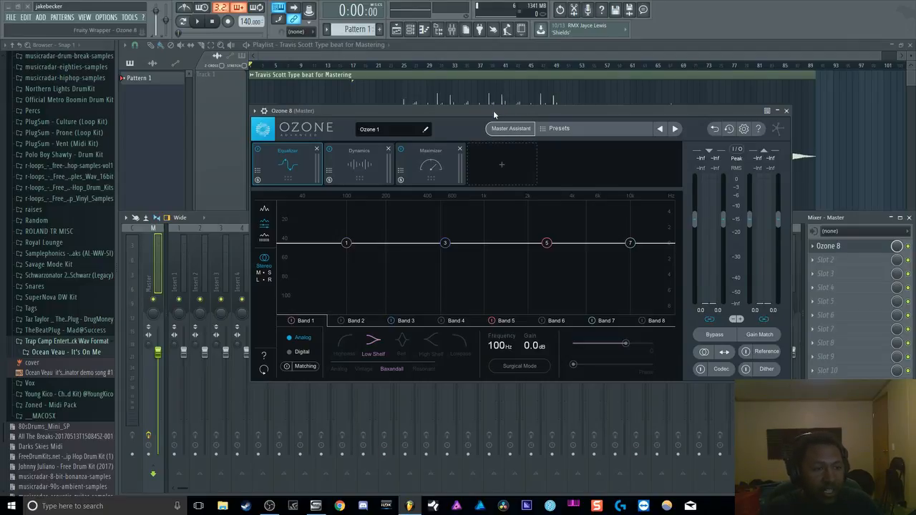
{"action": "mouse_move", "coordinate": [494, 115]}
{"action": "left_mouse_down"}
{"action": "mouse_move", "coordinate": [485, 129]}
{"action": "mouse_move", "coordinate": [495, 116]}
{"action": "left_mouse_up"}
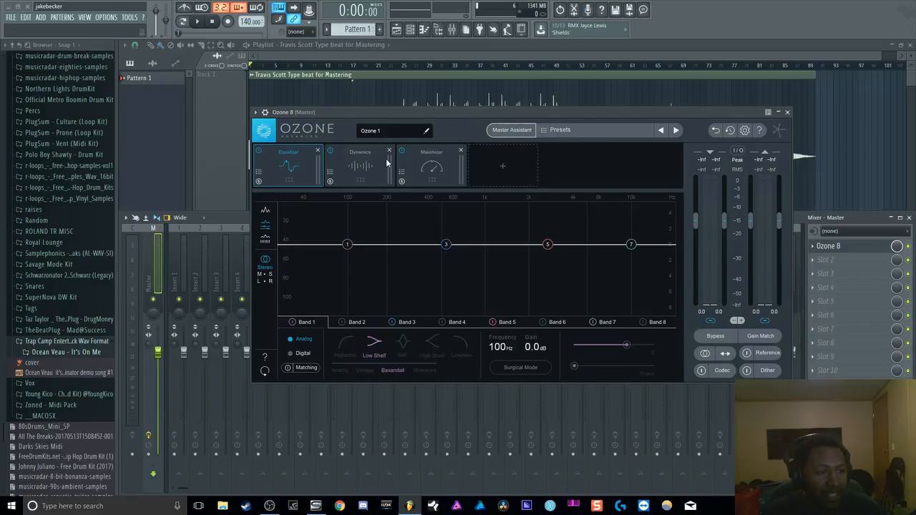
{"action": "left_click", "coordinate": [517, 171]}
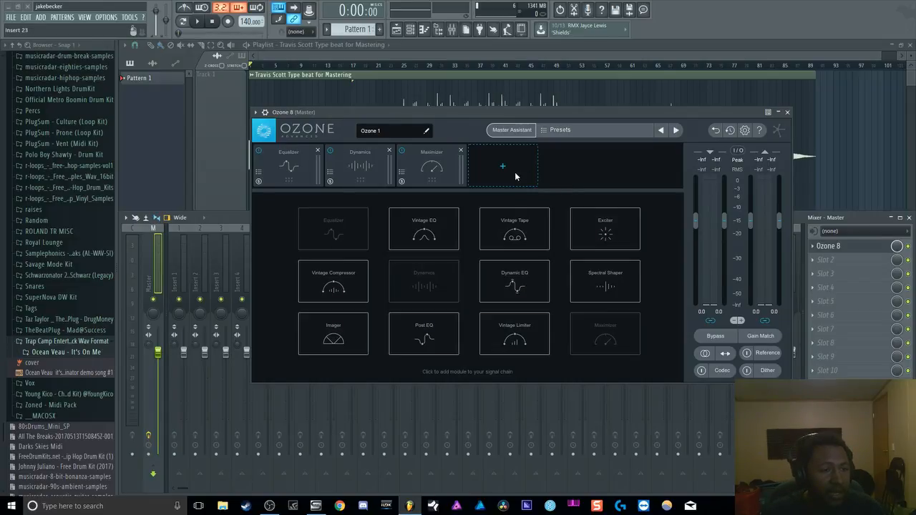
{"action": "left_click", "coordinate": [425, 165]}
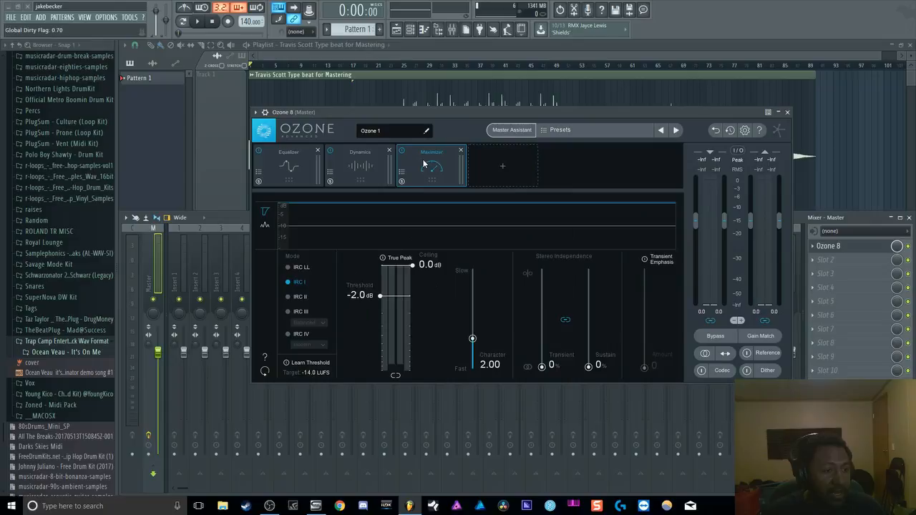
{"action": "left_click", "coordinate": [295, 169]}
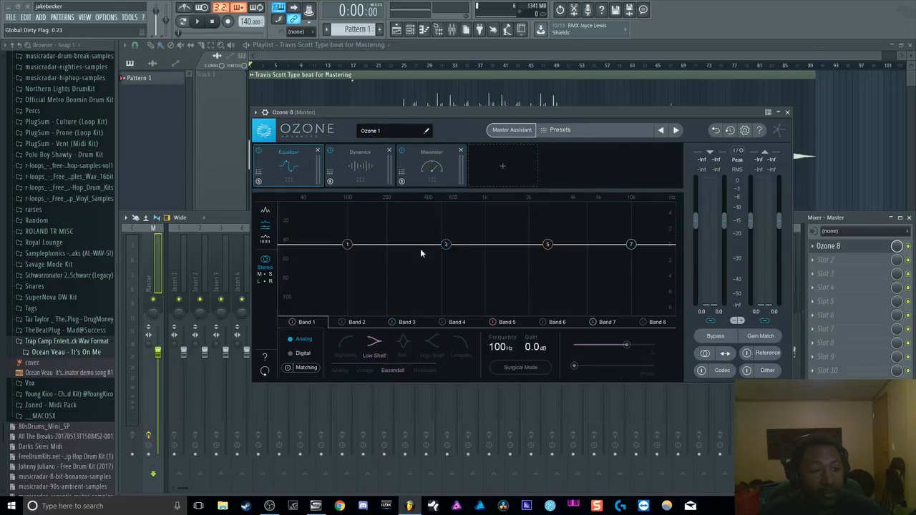
{"action": "left_click", "coordinate": [491, 166]}
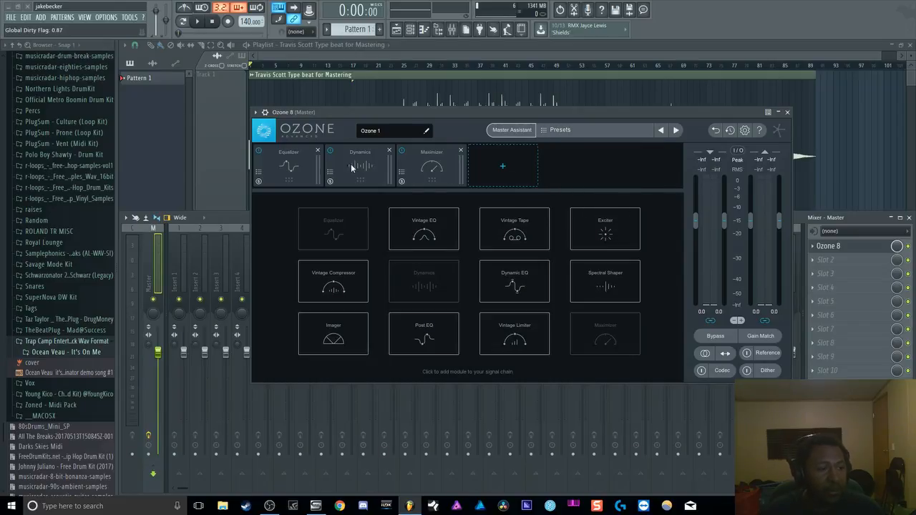
{"action": "left_click", "coordinate": [274, 172]}
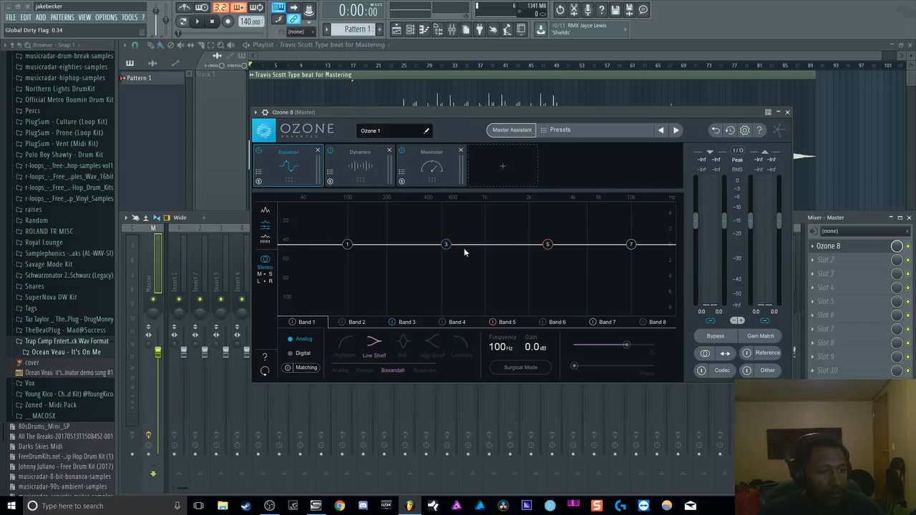
- Start Master Assistant in Ozone 8 with Streaming as the target
{"action": "left_click", "coordinate": [518, 131]}
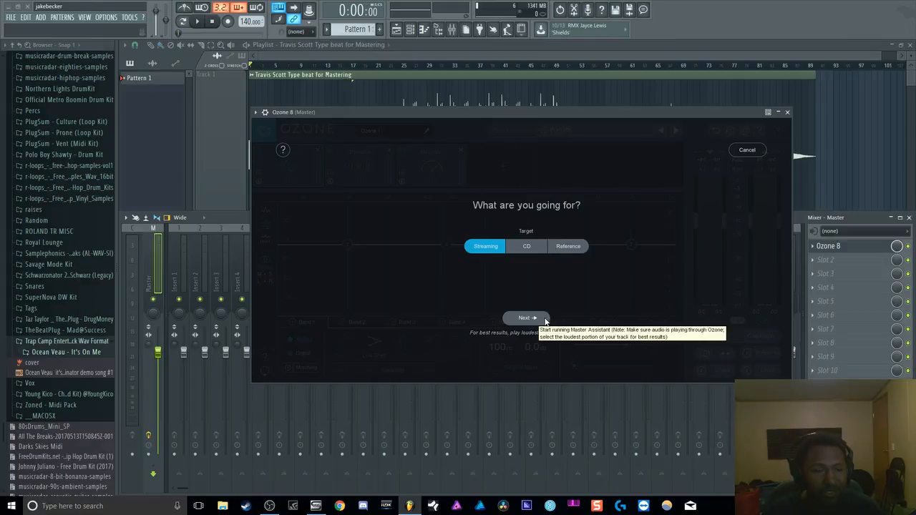
{"action": "left_click_drag", "start_coordinate": [522, 114], "coordinate": [497, 102]}
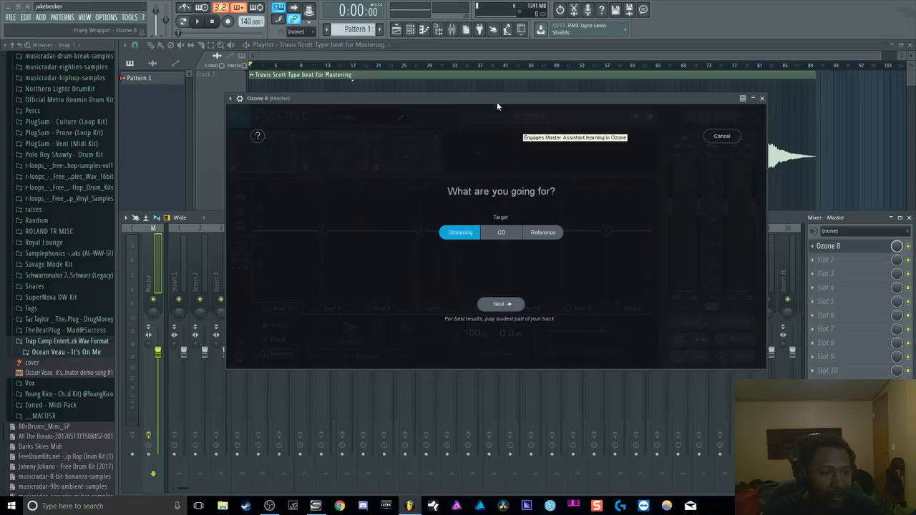
{"action": "left_click", "coordinate": [501, 304]}
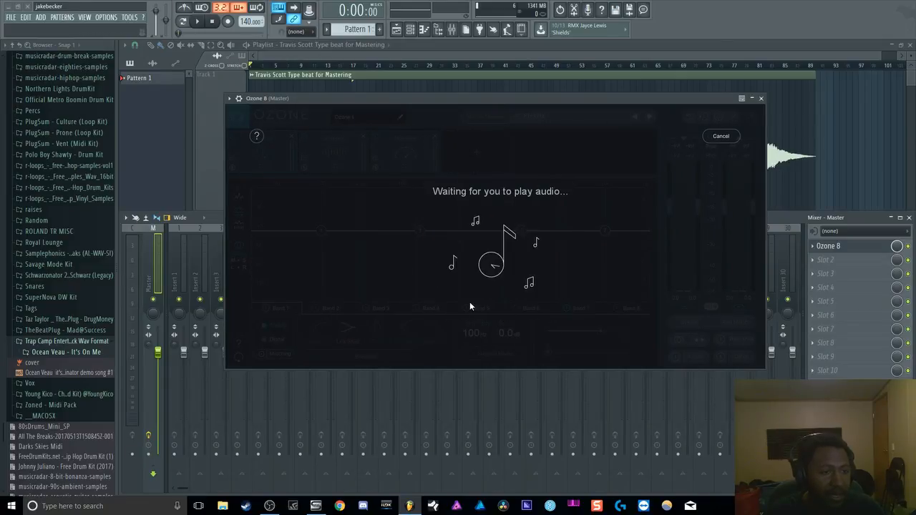
- Play the track from bar 25 for Master Assistant to analyze and accept its suggested settings
{"action": "left_click", "coordinate": [344, 55]}
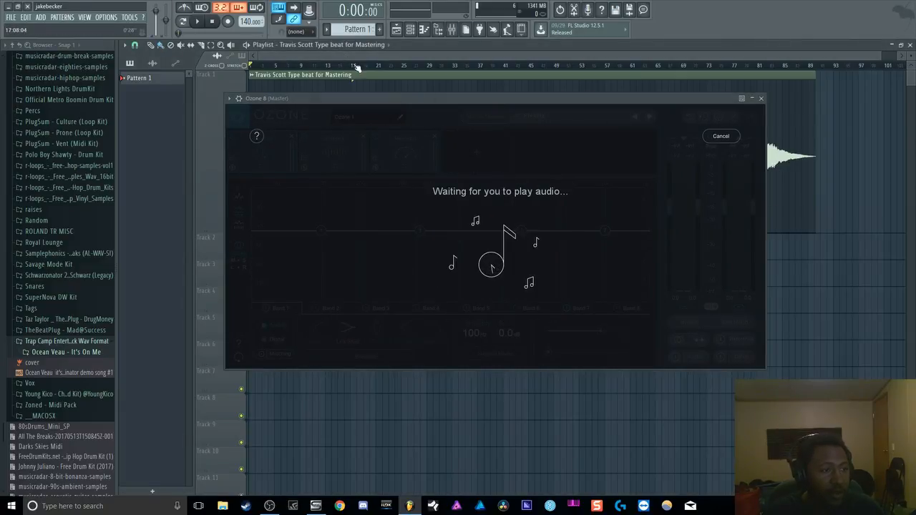
{"action": "left_click_drag", "start_coordinate": [365, 99], "coordinate": [370, 172]}
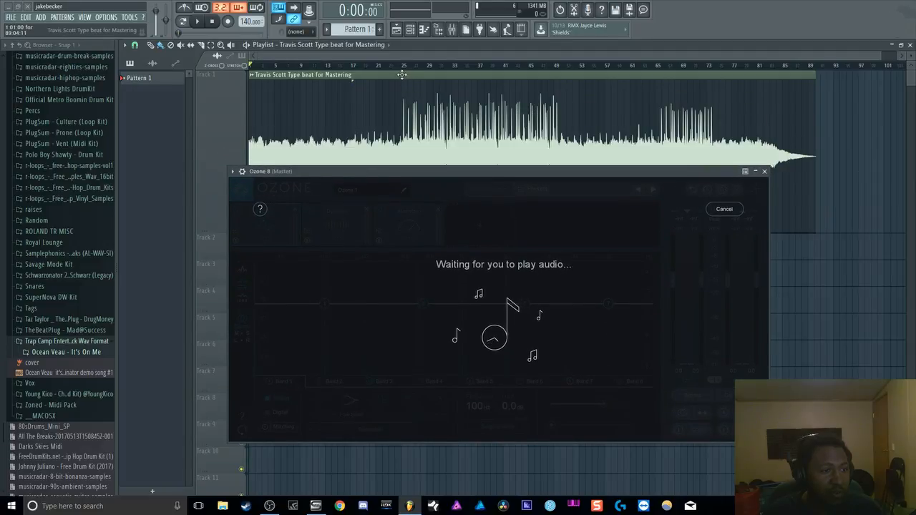
{"action": "left_click", "coordinate": [403, 66]}
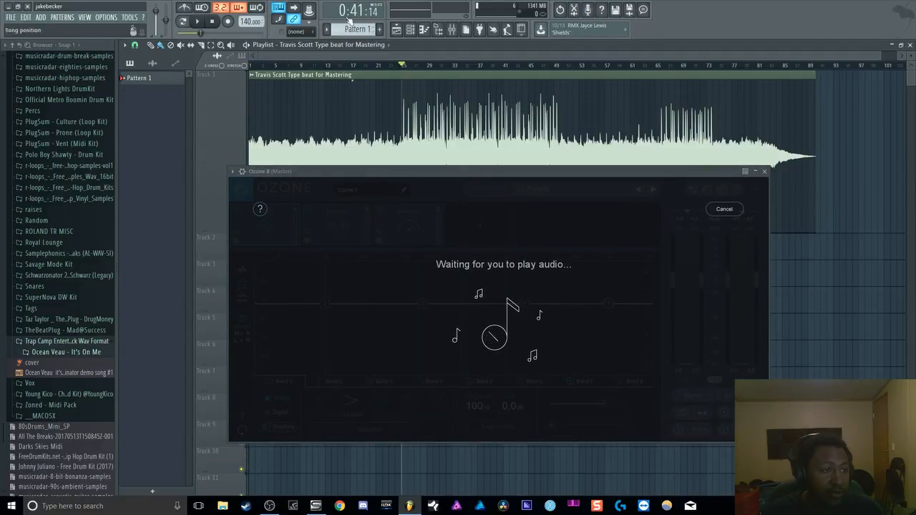
{"action": "left_click_drag", "start_coordinate": [435, 172], "coordinate": [407, 129]}
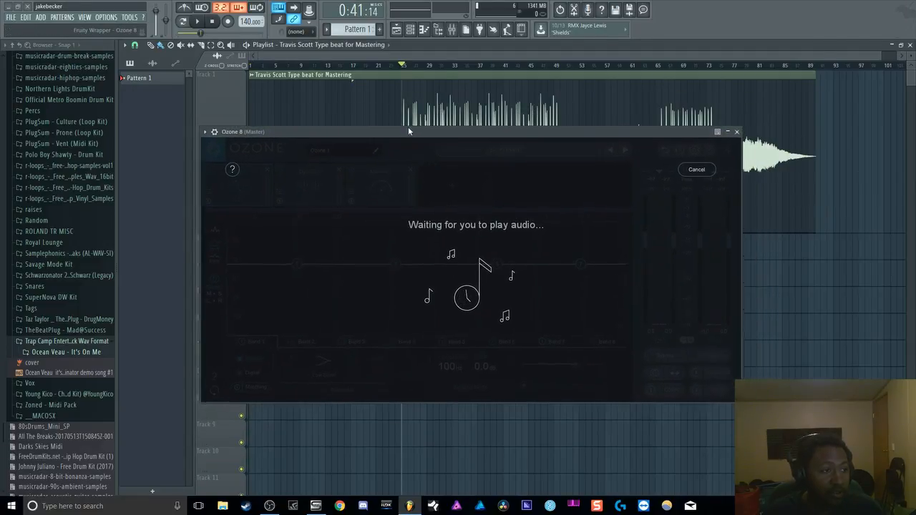
{"action": "left_click", "coordinate": [200, 23]}
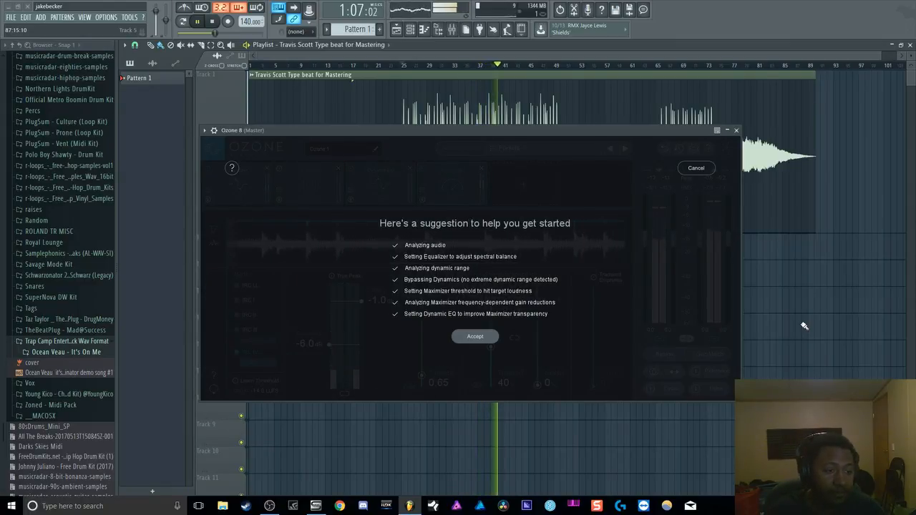
{"action": "left_click", "coordinate": [475, 337]}
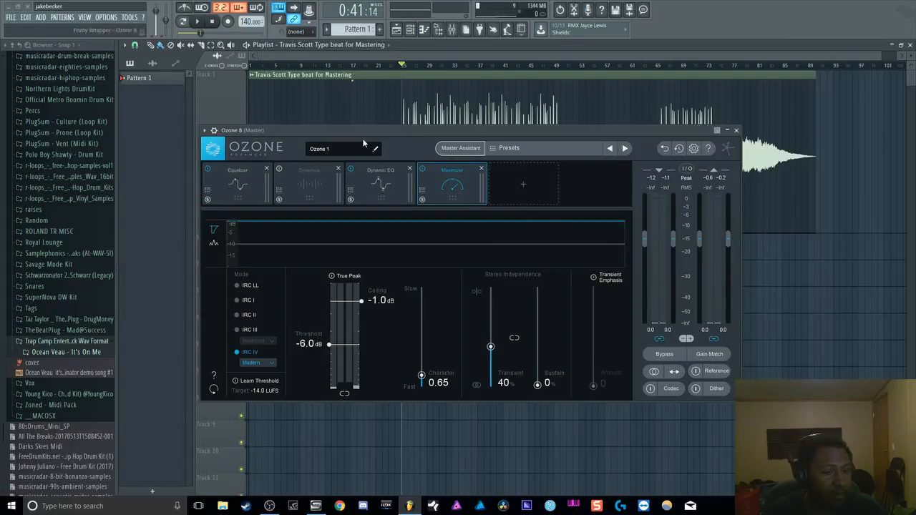
- Play the loud section and compare the processed master with the bypassed signal
{"action": "left_click", "coordinate": [199, 22]}
{"action": "left_click", "coordinate": [663, 354]}
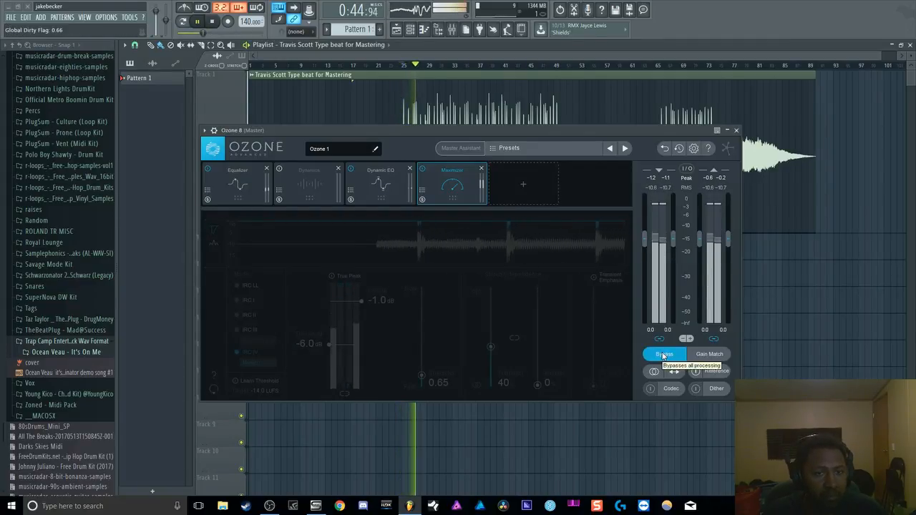
{"action": "left_click", "coordinate": [663, 354]}
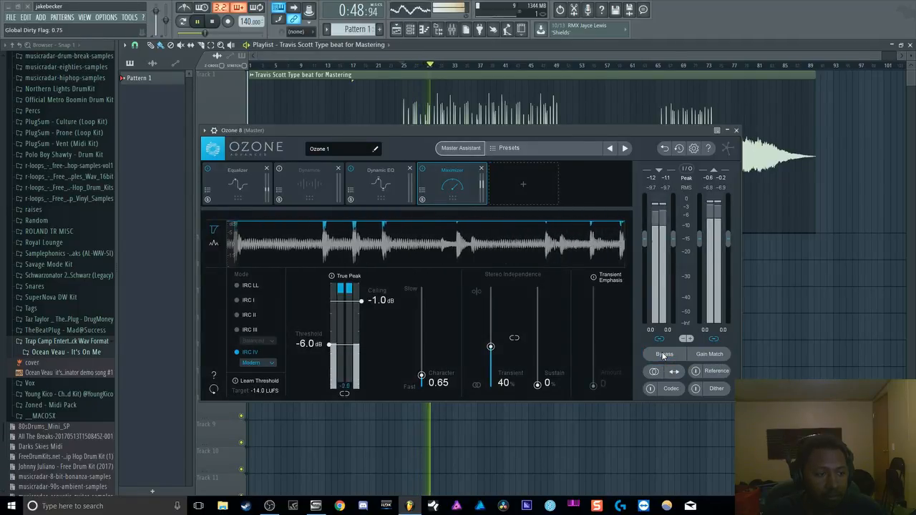
{"action": "left_click", "coordinate": [663, 354]}
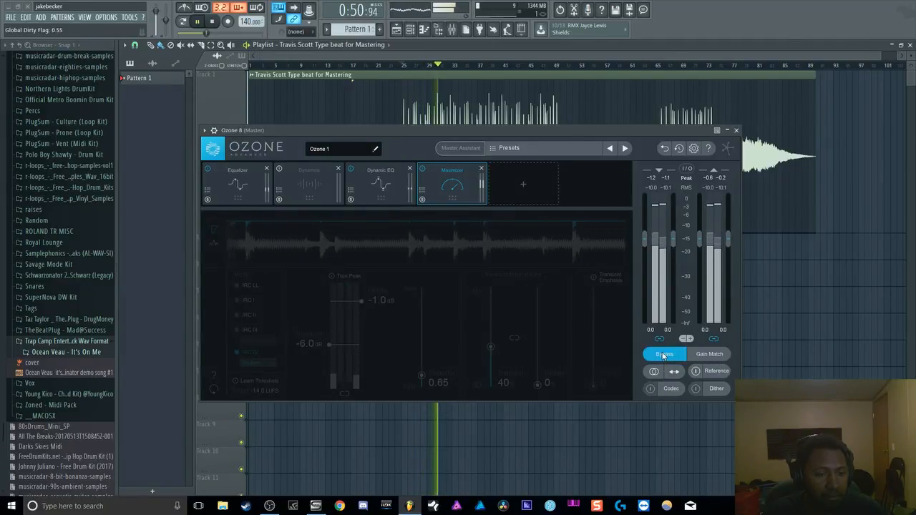
{"action": "left_click", "coordinate": [663, 354]}
{"action": "left_click", "coordinate": [218, 25]}
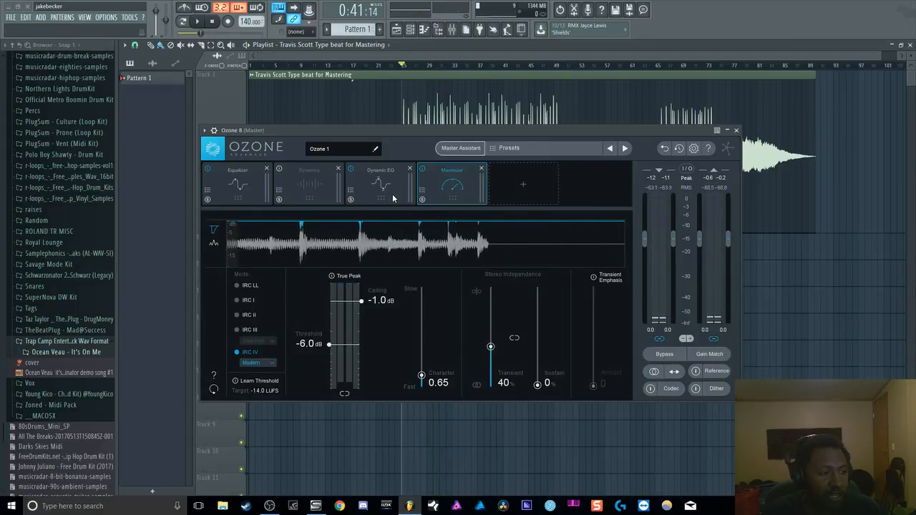
- Review the suggested Equalizer curve and turn on the bypassed Dynamics module
{"action": "left_click", "coordinate": [254, 181]}
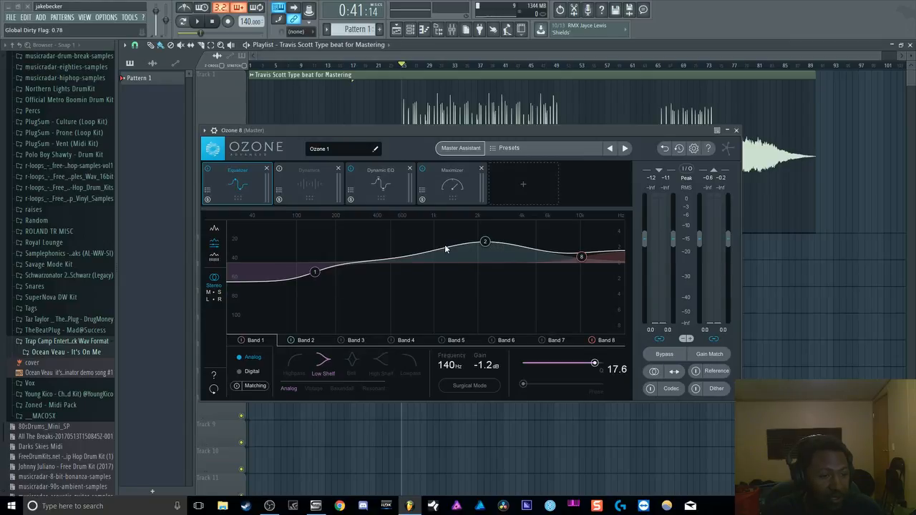
{"action": "left_click", "coordinate": [306, 175]}
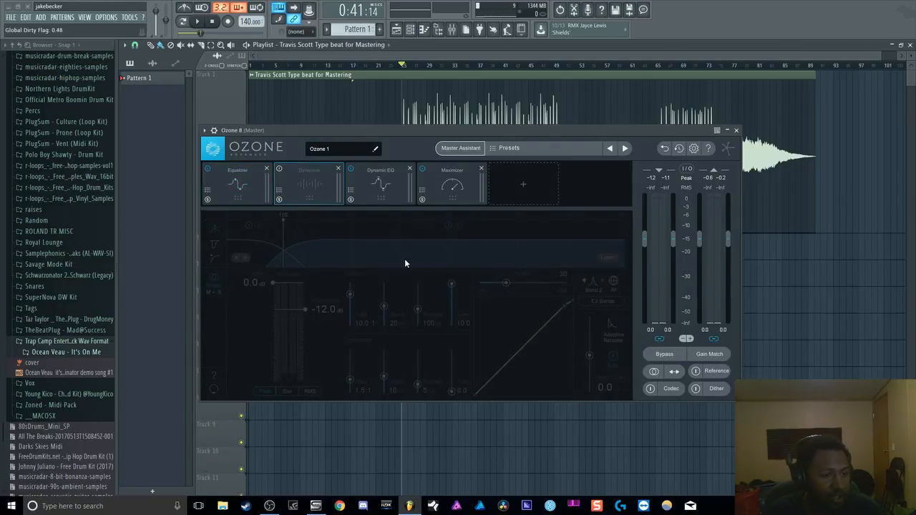
{"action": "left_click", "coordinate": [279, 170]}
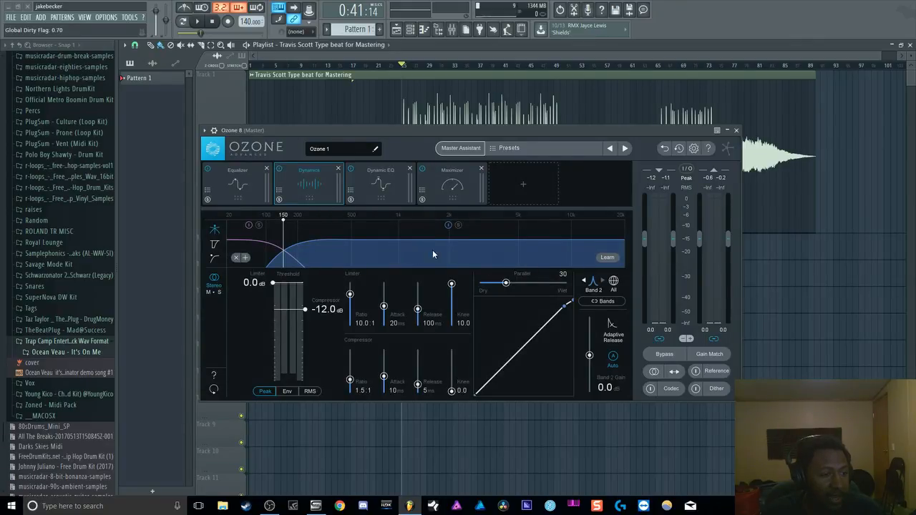
{"action": "left_click", "coordinate": [279, 169]}
{"action": "left_click", "coordinate": [279, 170]}
{"action": "left_click", "coordinate": [279, 169]}
{"action": "left_click", "coordinate": [279, 170]}
- Examine the Dynamic EQ bands while playing the track from bar 25
{"action": "left_click", "coordinate": [377, 181]}
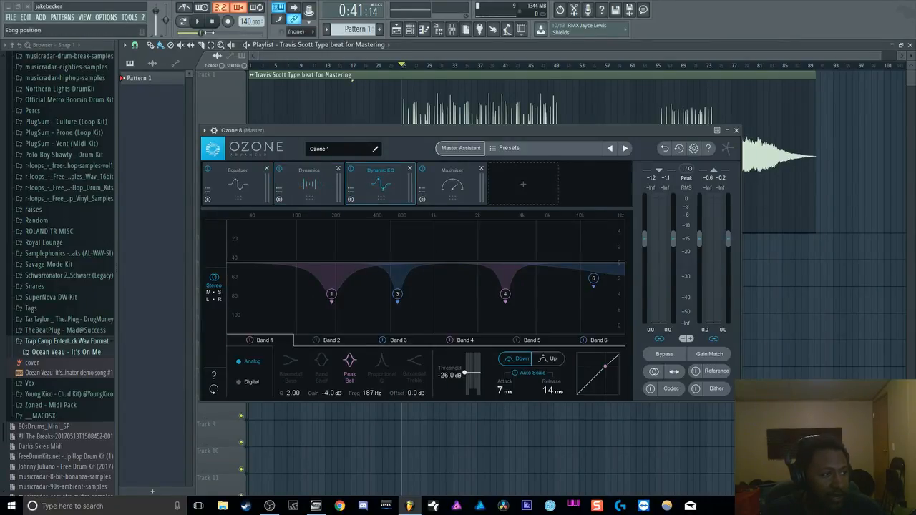
{"action": "key", "text": "space"}
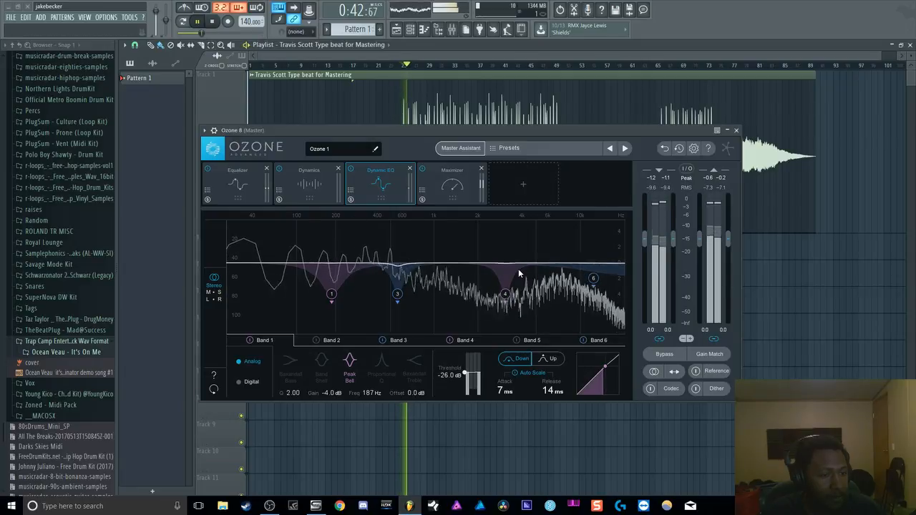
{"action": "left_click", "coordinate": [215, 22]}
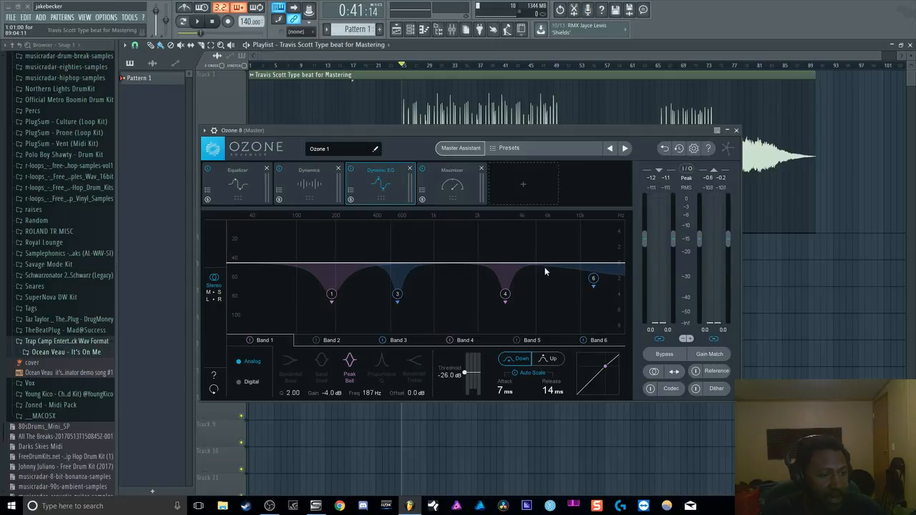
- Lower the Maximizer threshold to -9.0 dB while listening to the track from bar 25
{"action": "left_click", "coordinate": [438, 178]}
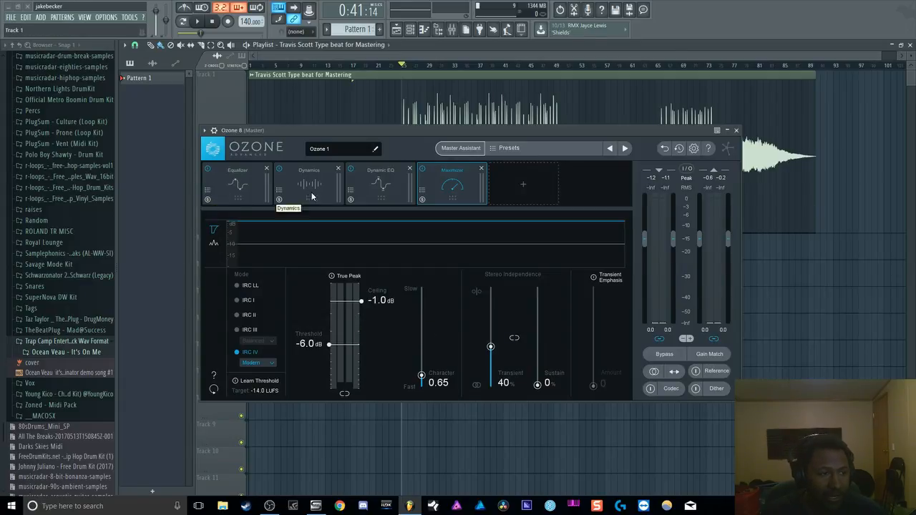
{"action": "left_click_drag", "start_coordinate": [406, 130], "coordinate": [404, 101]}
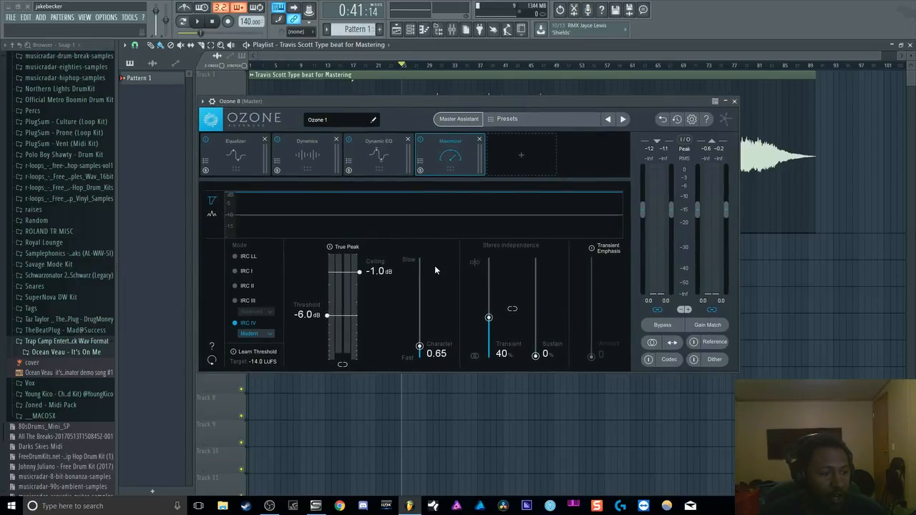
{"action": "key", "text": "space"}
{"action": "scroll", "coordinate": [307, 315], "scroll_direction": "down", "scroll_amount": 2}
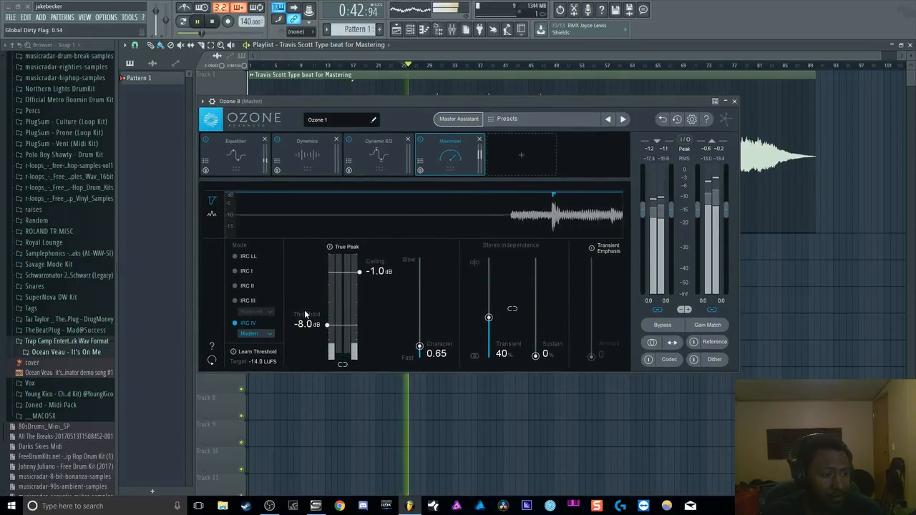
{"action": "scroll", "coordinate": [314, 326], "scroll_direction": "down", "scroll_amount": 1}
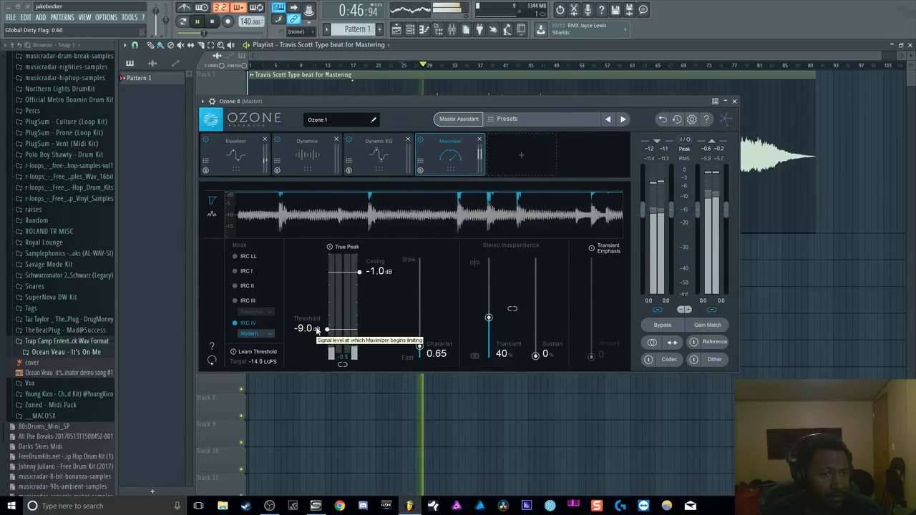
{"action": "left_click", "coordinate": [219, 28]}
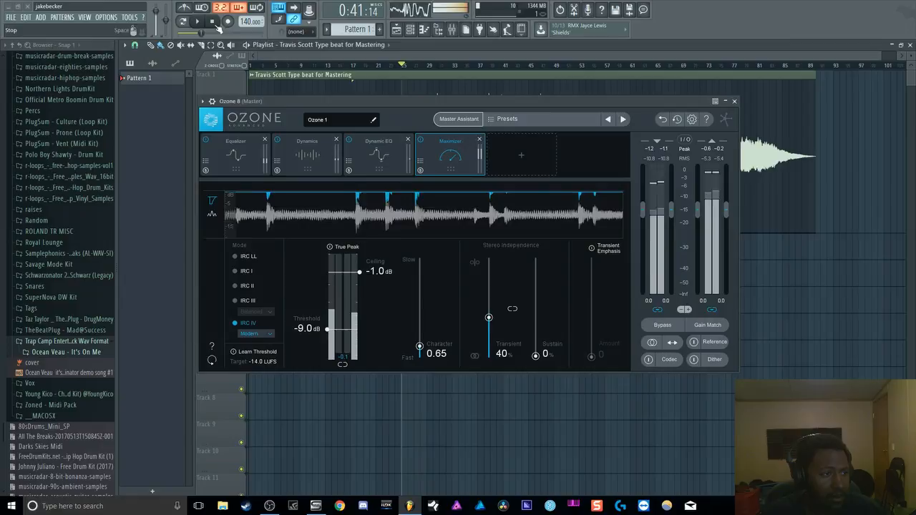
- Set the frequency of the Equalizer's band 1 low shelf to 80 Hz and play the track to hear it
{"action": "left_click", "coordinate": [238, 161]}
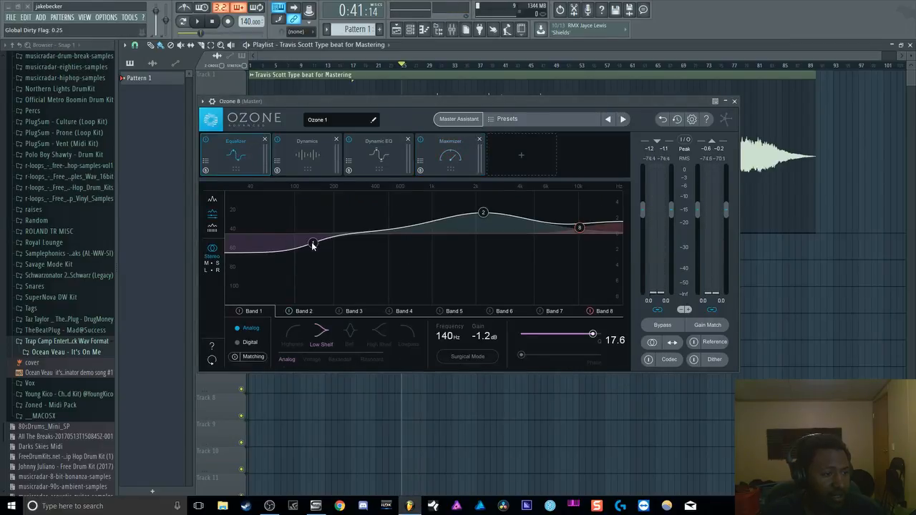
{"action": "scroll", "coordinate": [450, 343], "scroll_direction": "down", "scroll_amount": 6}
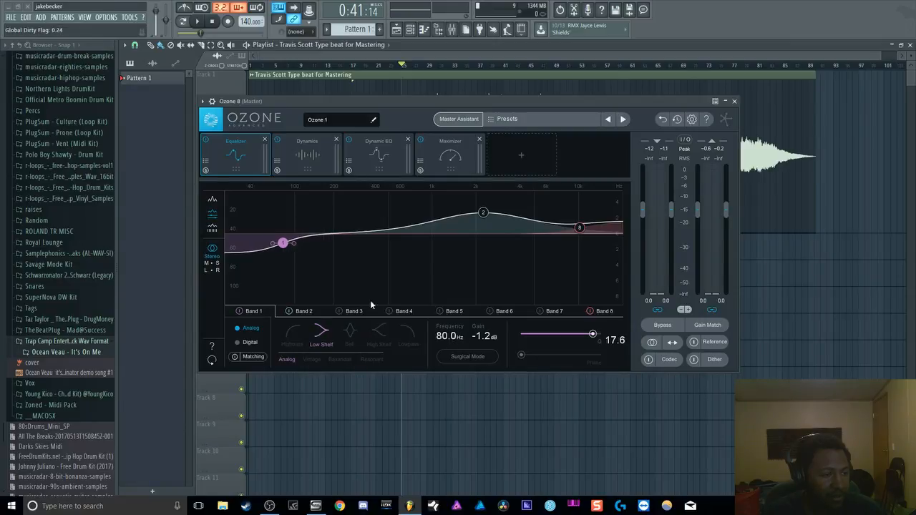
{"action": "key", "text": "space"}
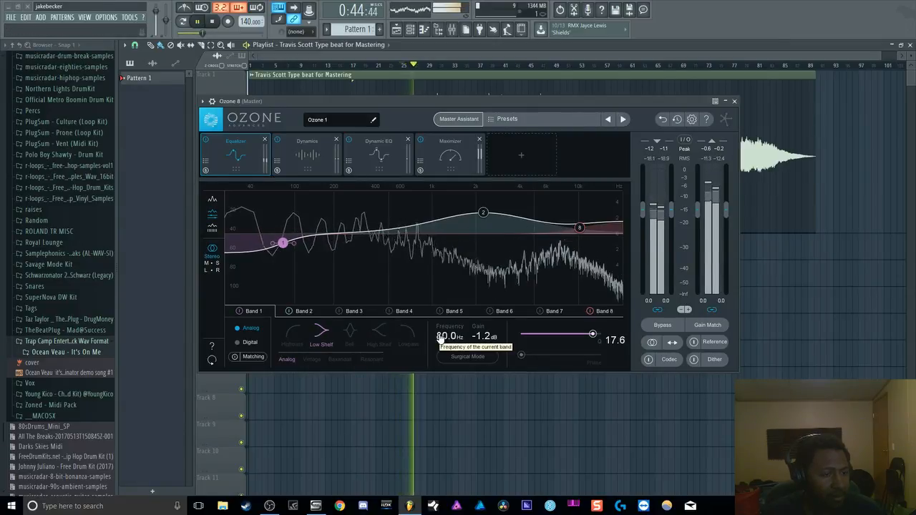
- Reduce the gain of the Equalizer's band 2 bell to 2.0 dB while the track plays
{"action": "left_click", "coordinate": [483, 212]}
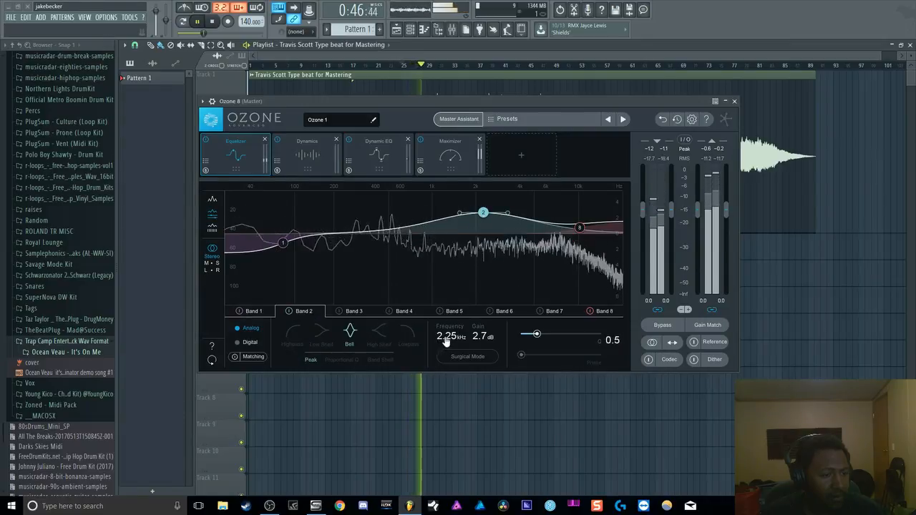
{"action": "left_click_drag", "start_coordinate": [477, 340], "coordinate": [479, 344]}
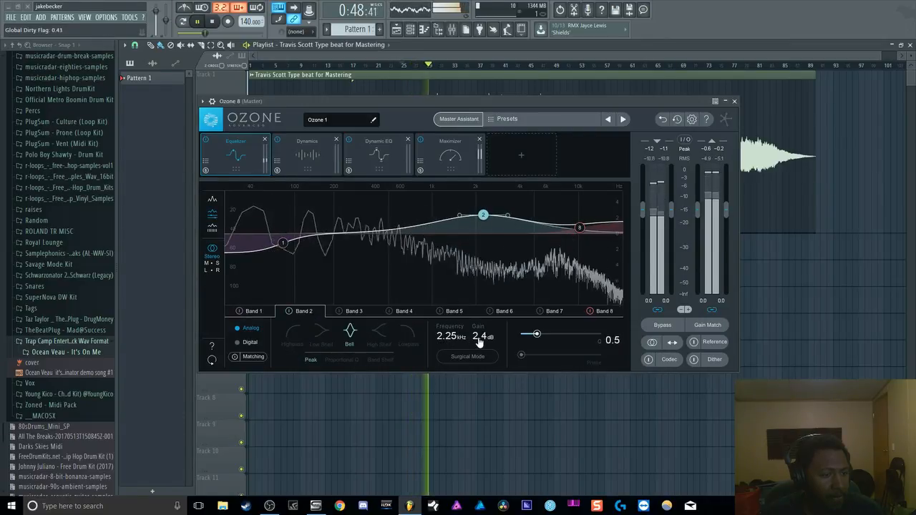
{"action": "scroll", "coordinate": [479, 343], "scroll_direction": "down", "scroll_amount": 4}
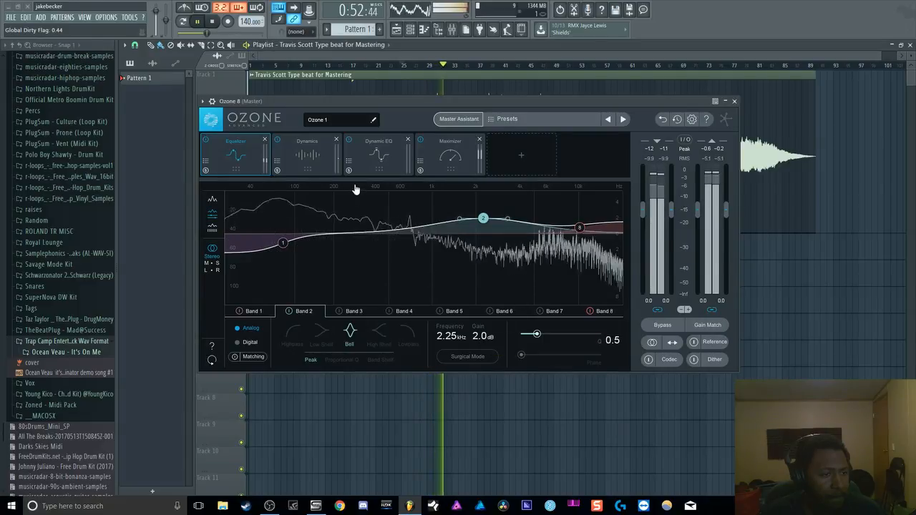
- Review the Dynamics and Dynamic EQ modules during playback, and stop the track
{"action": "left_click", "coordinate": [307, 155]}
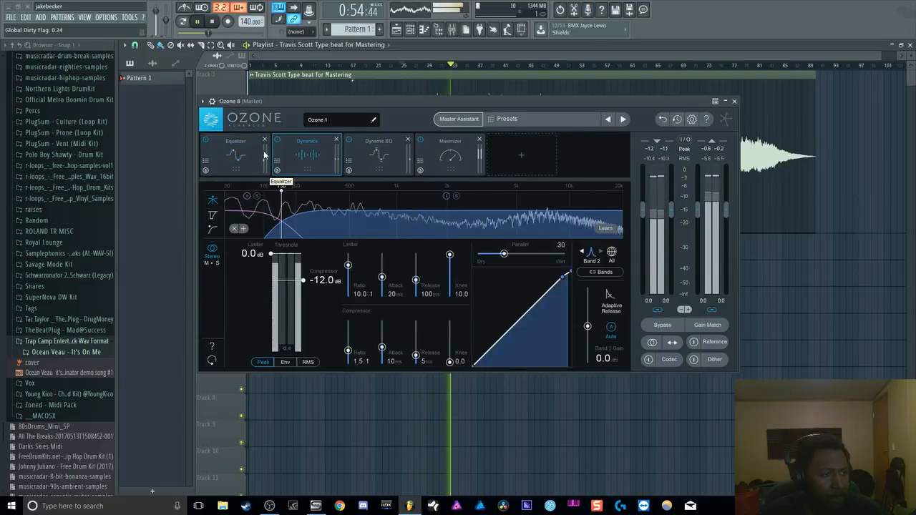
{"action": "left_click", "coordinate": [374, 159]}
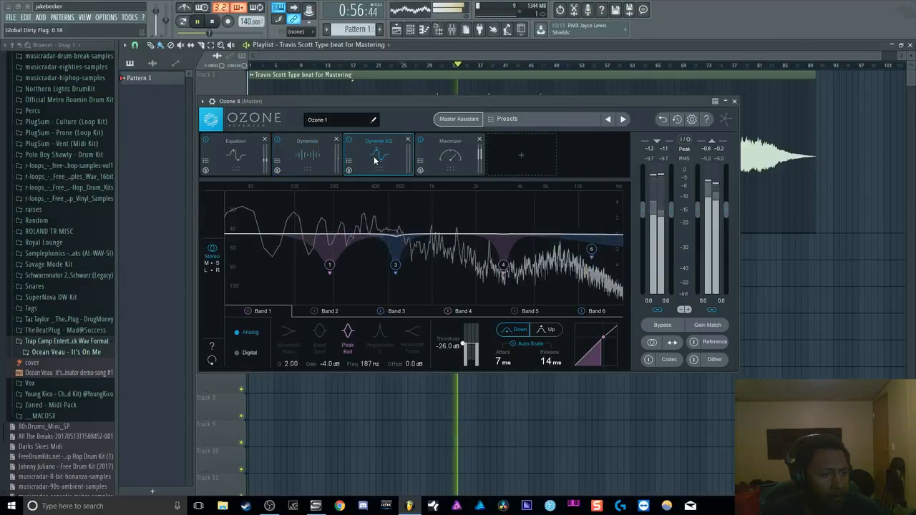
{"action": "left_click", "coordinate": [213, 25]}
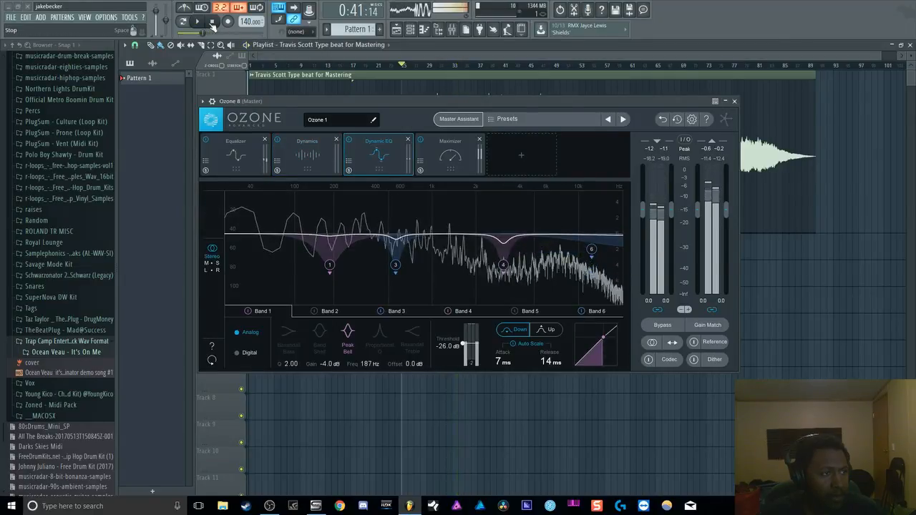
{"action": "left_click", "coordinate": [213, 25]}
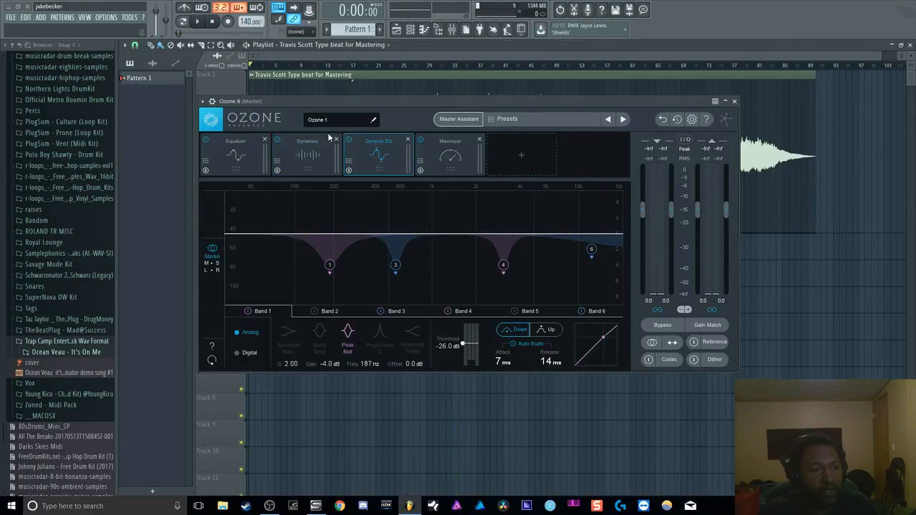
- Turn on Gain Match and compare the bypassed and processed sound from the start of the track
{"action": "left_click_drag", "start_coordinate": [398, 106], "coordinate": [395, 81]}
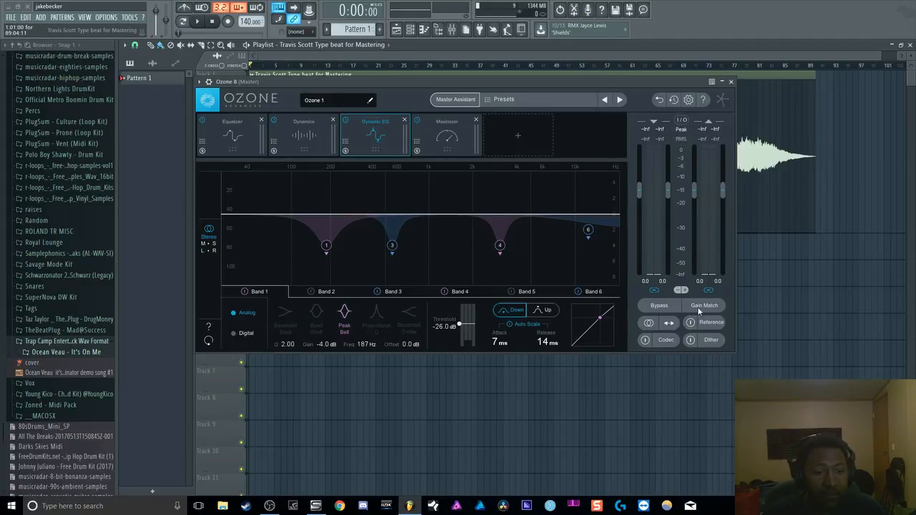
{"action": "left_click", "coordinate": [698, 305]}
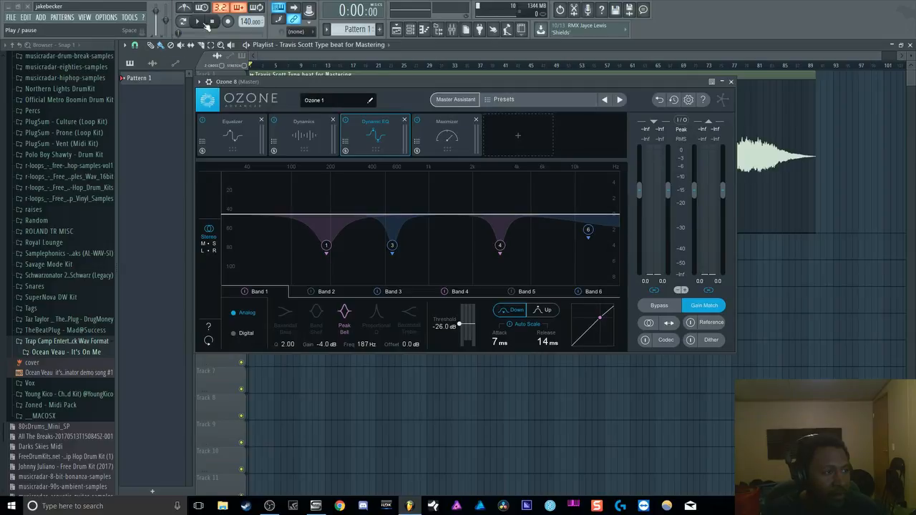
{"action": "left_click", "coordinate": [659, 307]}
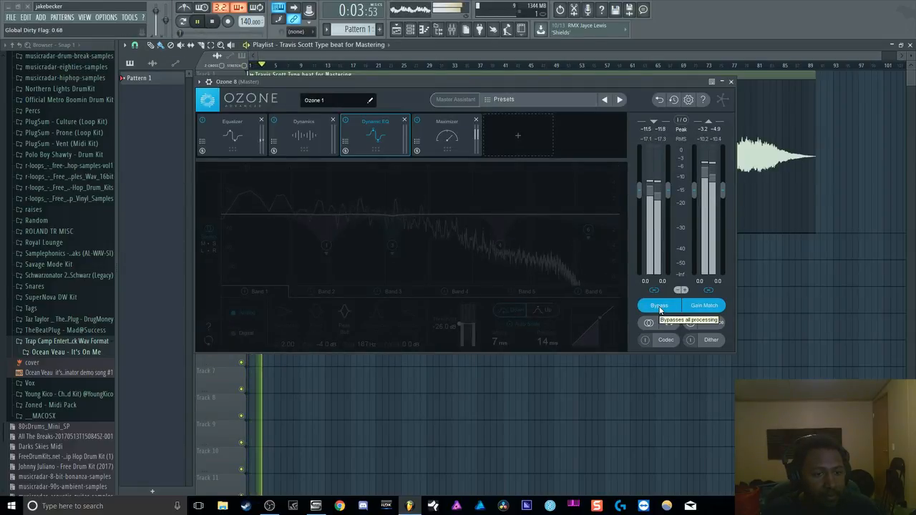
{"action": "left_click", "coordinate": [659, 306]}
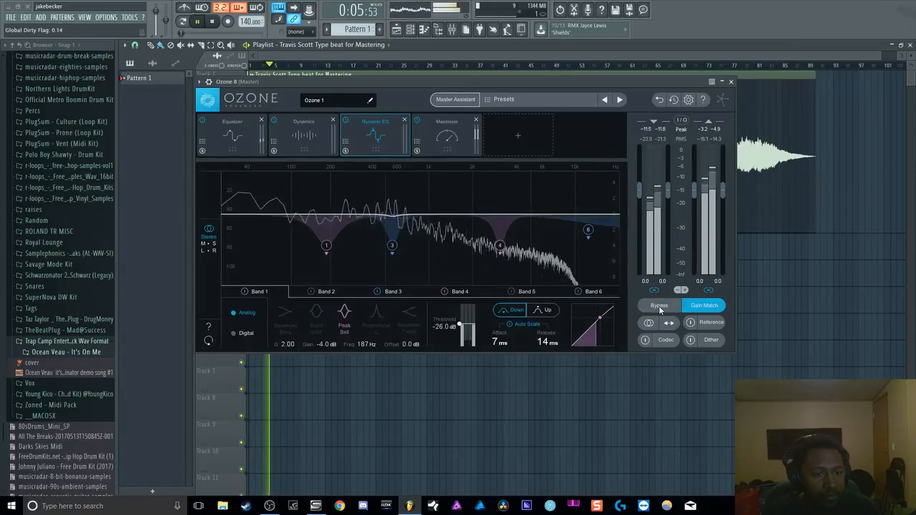
- Compare the bypassed and processed sound again in the section around bar 30, and stop playback
{"action": "left_click", "coordinate": [378, 64]}
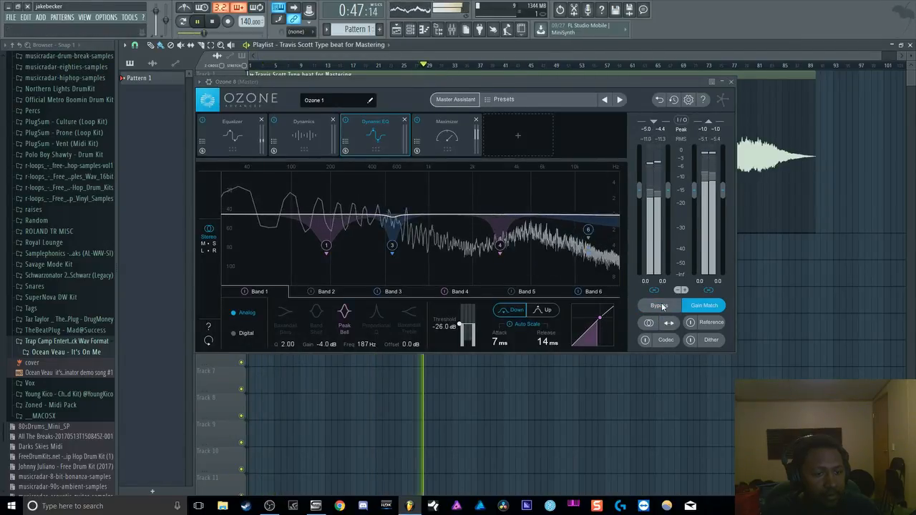
{"action": "left_click", "coordinate": [659, 306]}
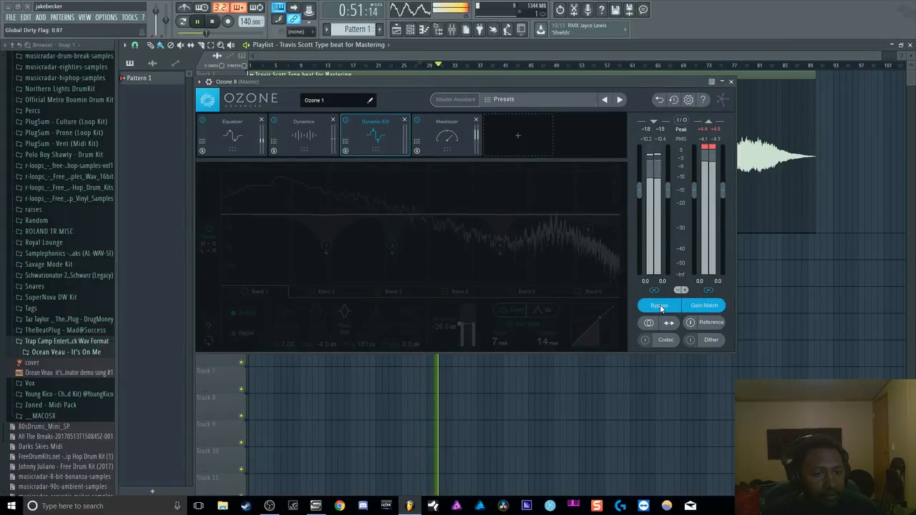
{"action": "left_click", "coordinate": [660, 306]}
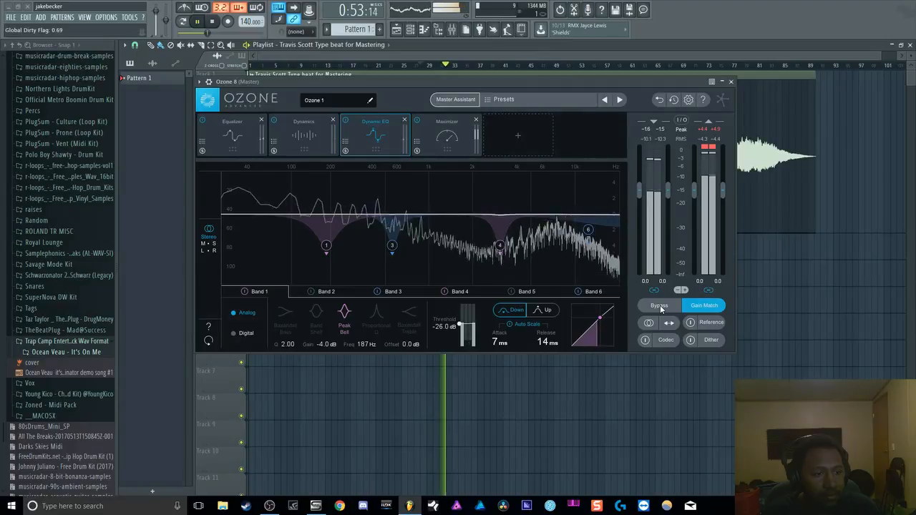
{"action": "left_click", "coordinate": [660, 306]}
{"action": "left_click", "coordinate": [660, 306]}
{"action": "key", "text": "space"}
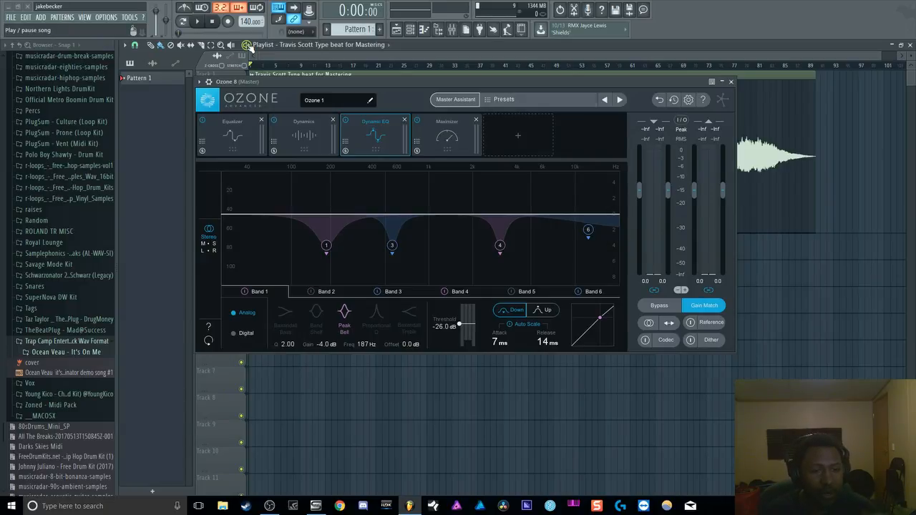
- Toggle the mono channel sum on and off, and open the Reference view
{"action": "left_click", "coordinate": [649, 322]}
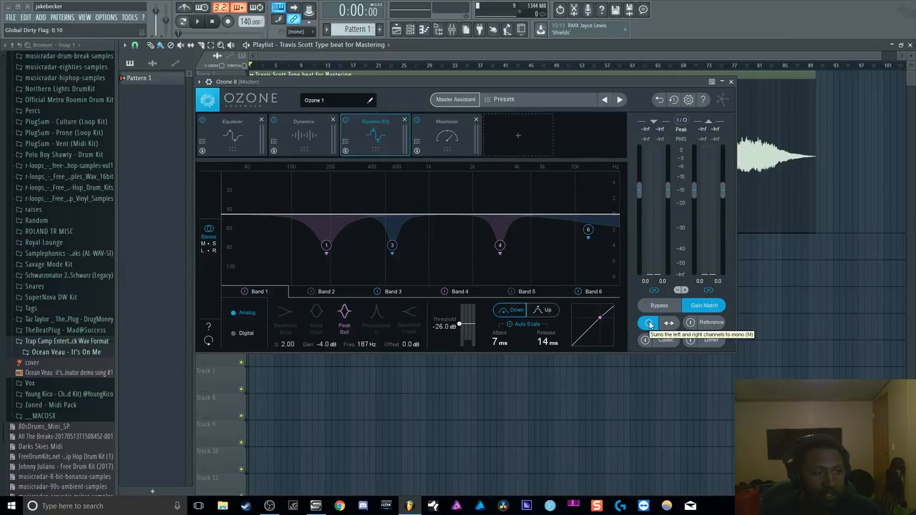
{"action": "left_click", "coordinate": [647, 323]}
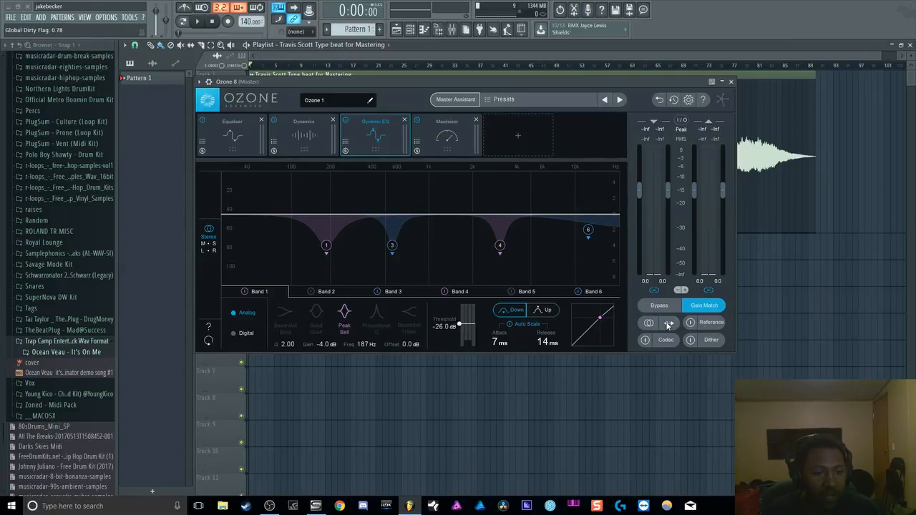
{"action": "left_click", "coordinate": [711, 322]}
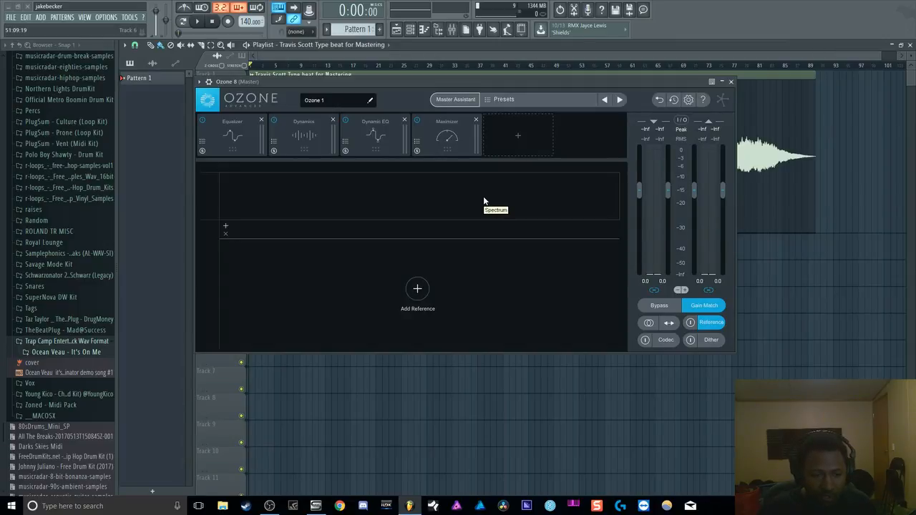
- Turn on the Codec preview with MP3 at 96 kbps and listen to the start of the track
{"action": "left_click", "coordinate": [666, 341]}
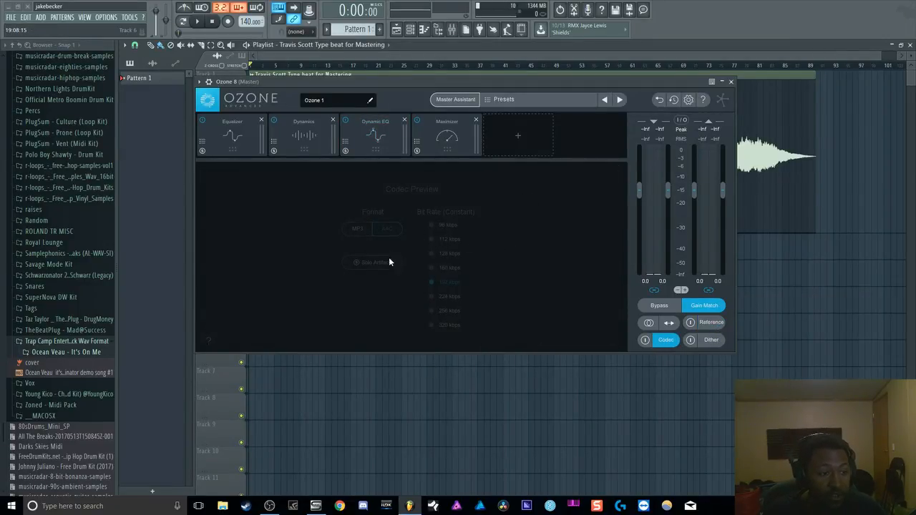
{"action": "left_click", "coordinate": [645, 341]}
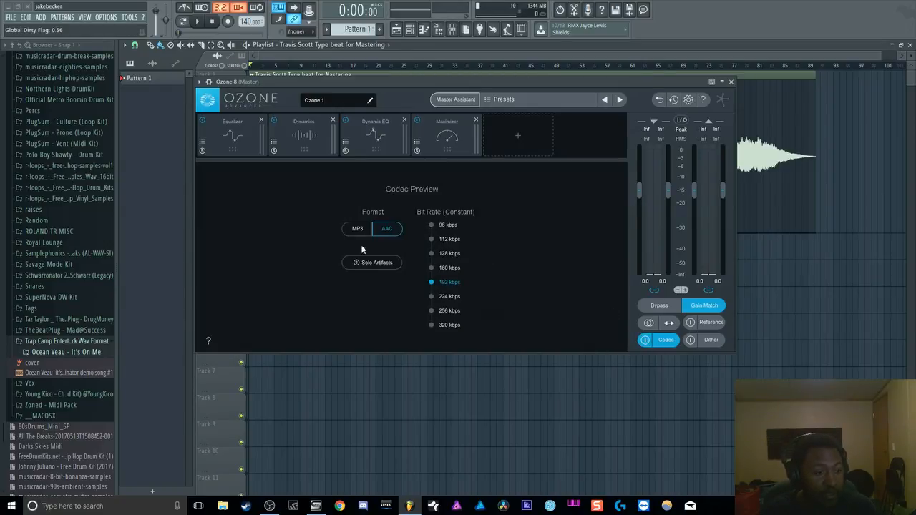
{"action": "left_click", "coordinate": [433, 227]}
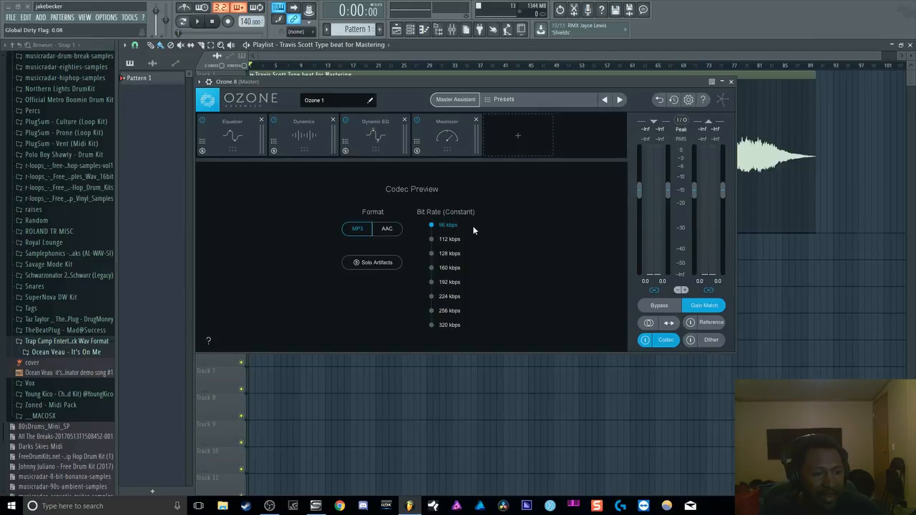
{"action": "left_click", "coordinate": [208, 24]}
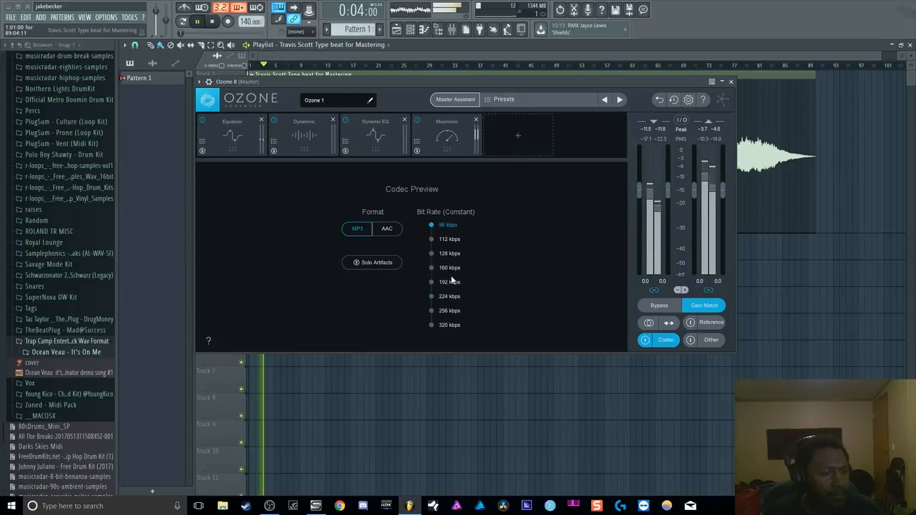
{"action": "left_click", "coordinate": [214, 22]}
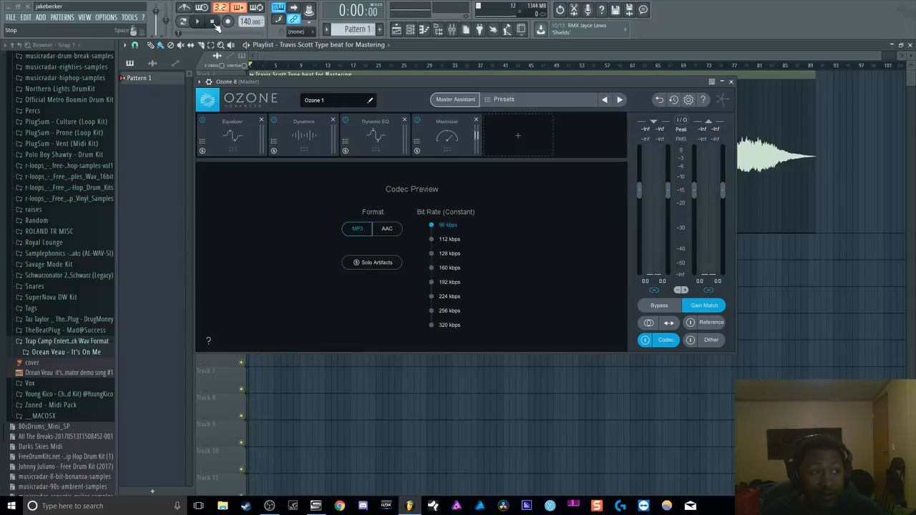
- Listen to the soloed MP3 codec artifacts from the track's start, and turn off the artifact solo and Codec preview
{"action": "left_click", "coordinate": [377, 264]}
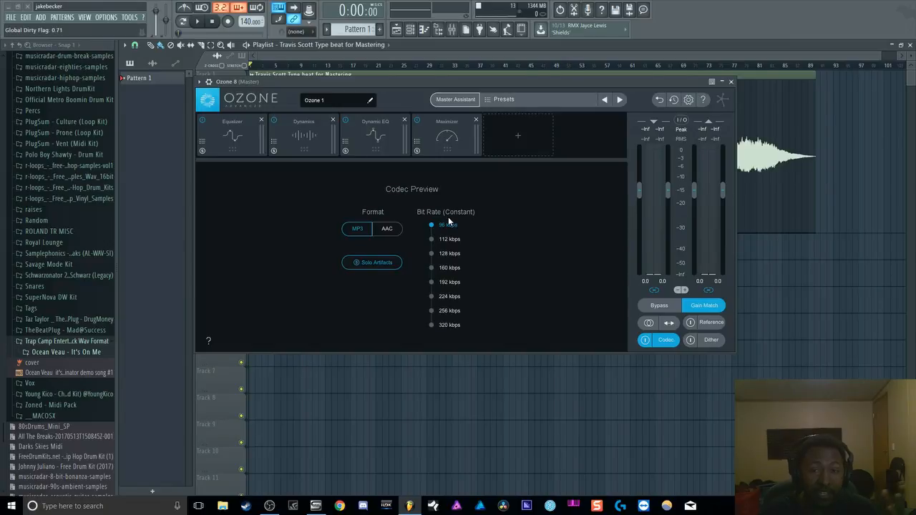
{"action": "left_click", "coordinate": [199, 22]}
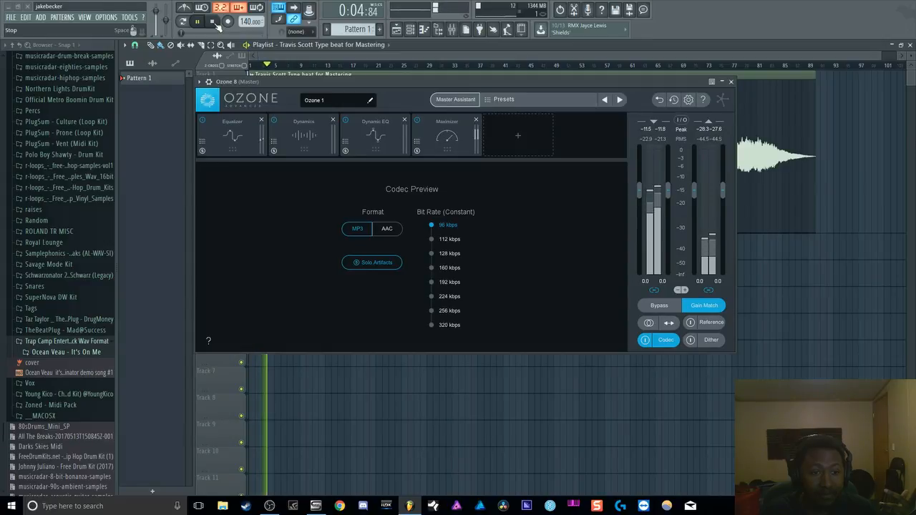
{"action": "left_click", "coordinate": [215, 23]}
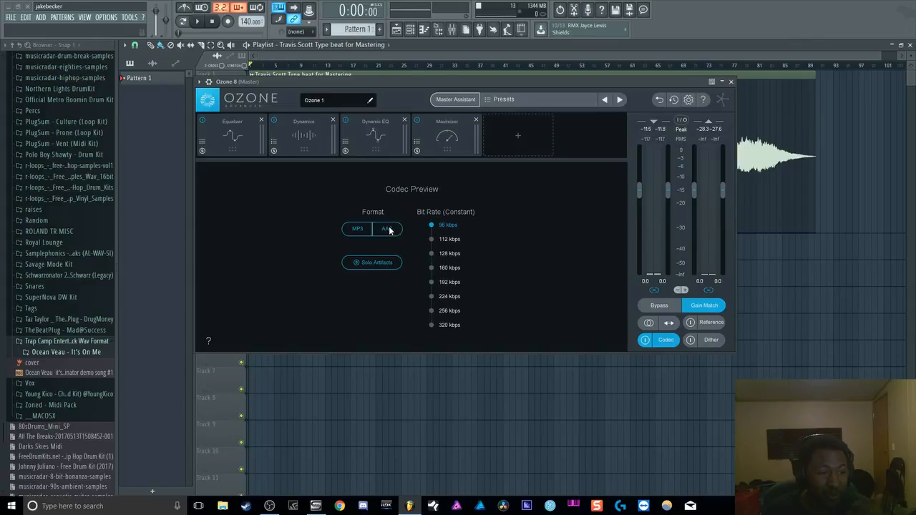
{"action": "left_click", "coordinate": [373, 263]}
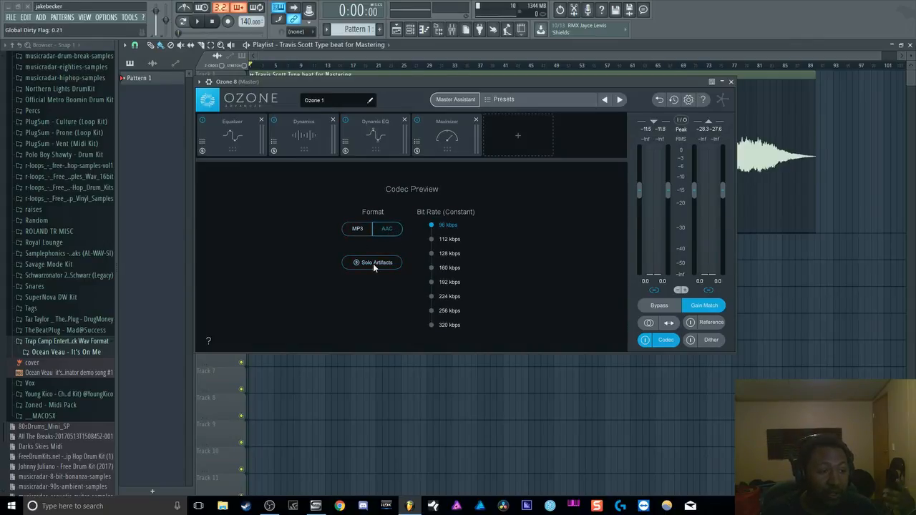
{"action": "left_click", "coordinate": [644, 341]}
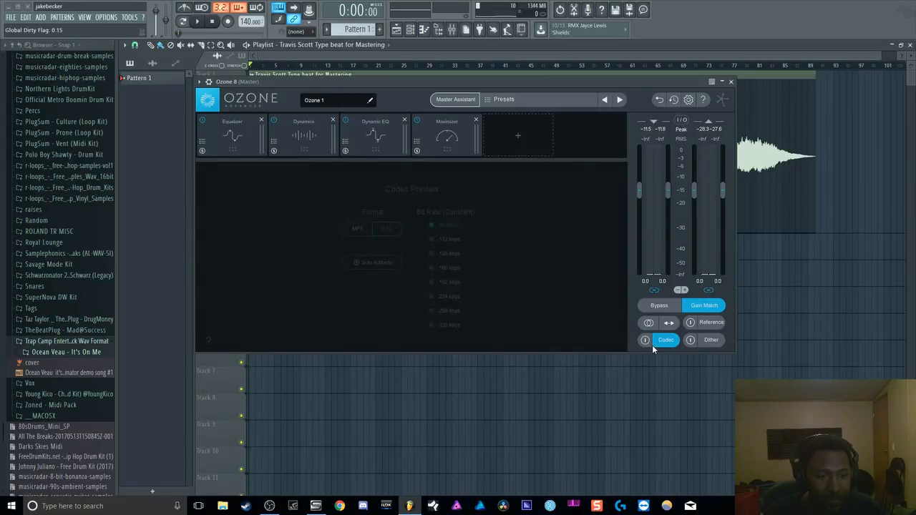
- Turn on Dither to examine its bit depth, dither amount and noise shaping options, and turn it off again
{"action": "left_click", "coordinate": [712, 341]}
{"action": "left_click", "coordinate": [692, 341]}
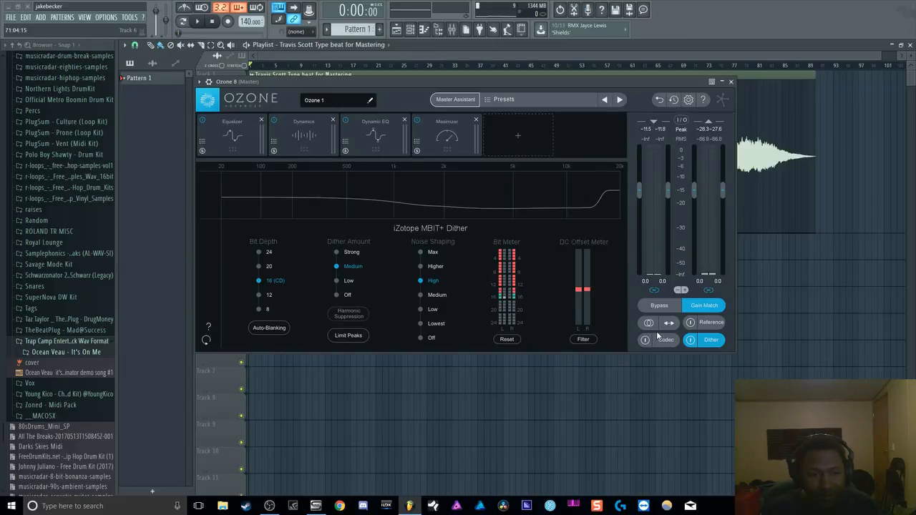
{"action": "left_click", "coordinate": [691, 341]}
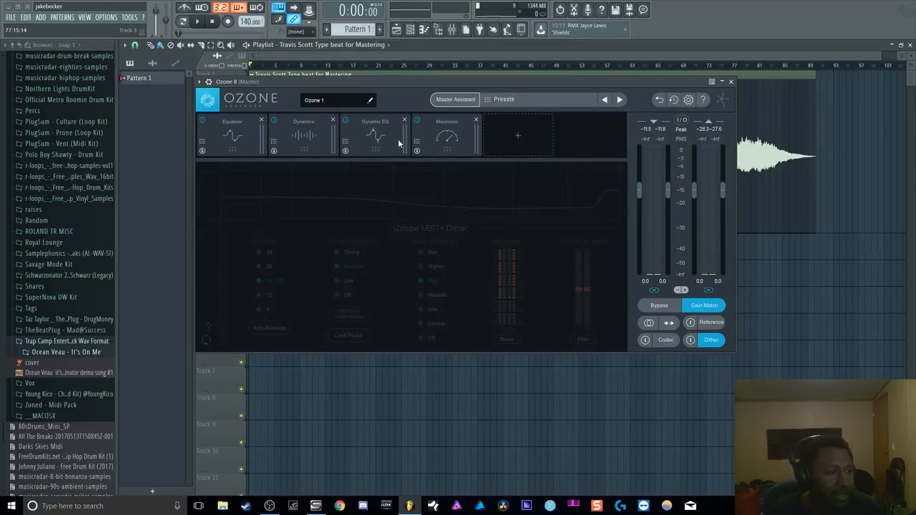
- Try the Low Shelf and Highpass filter shapes on the Equalizer's band 2, and return it to Bell
{"action": "left_click", "coordinate": [233, 128]}
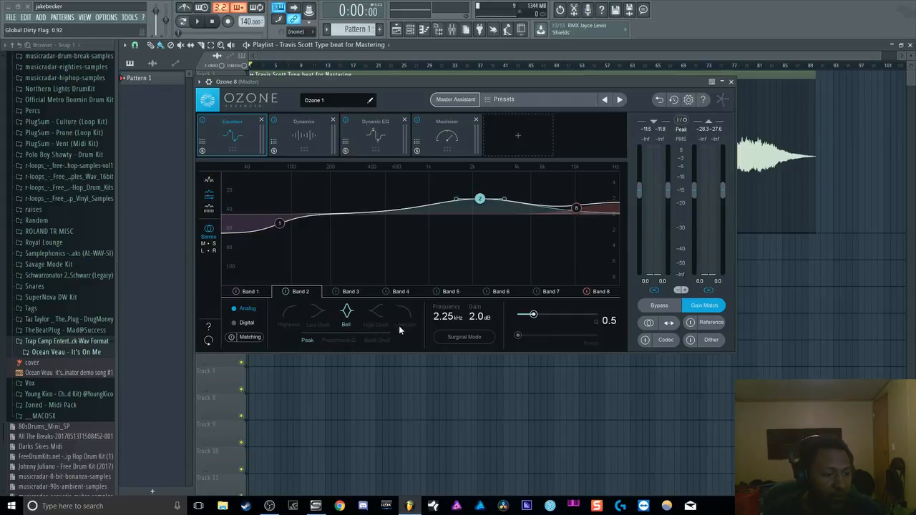
{"action": "left_click", "coordinate": [310, 323]}
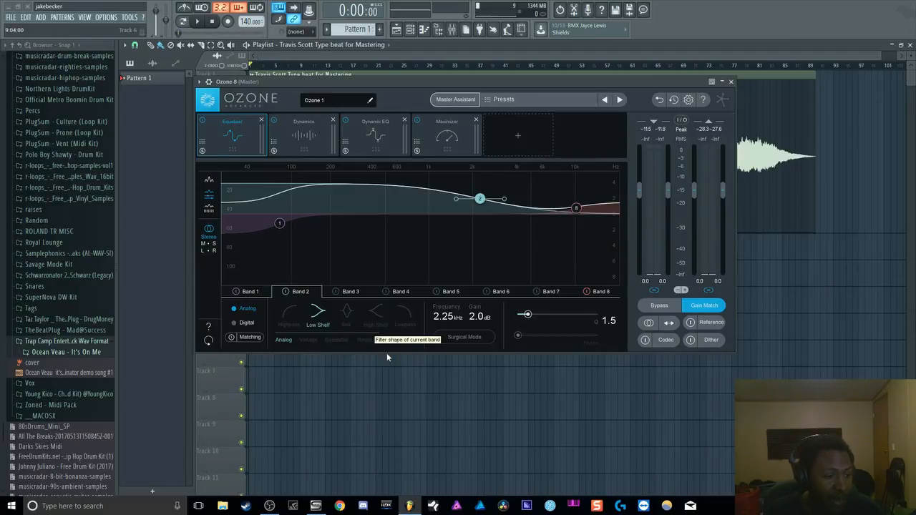
{"action": "left_click", "coordinate": [292, 319]}
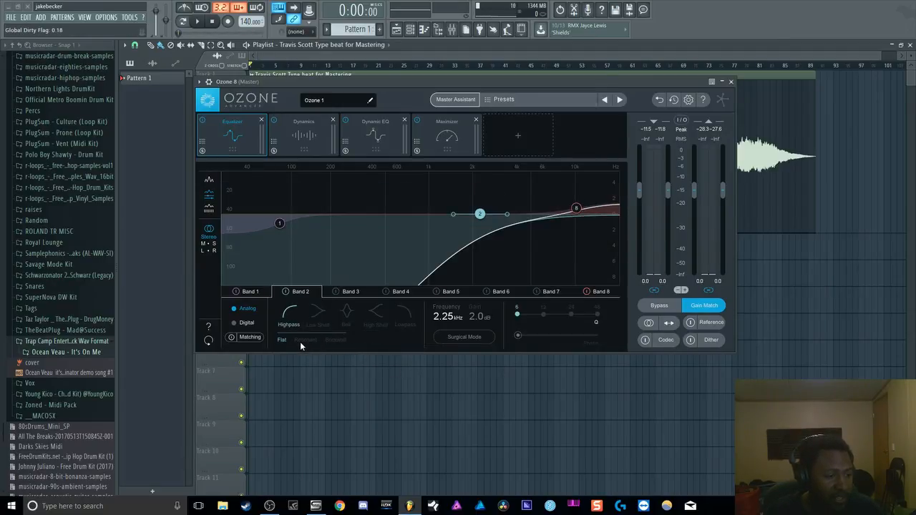
{"action": "left_click", "coordinate": [347, 314]}
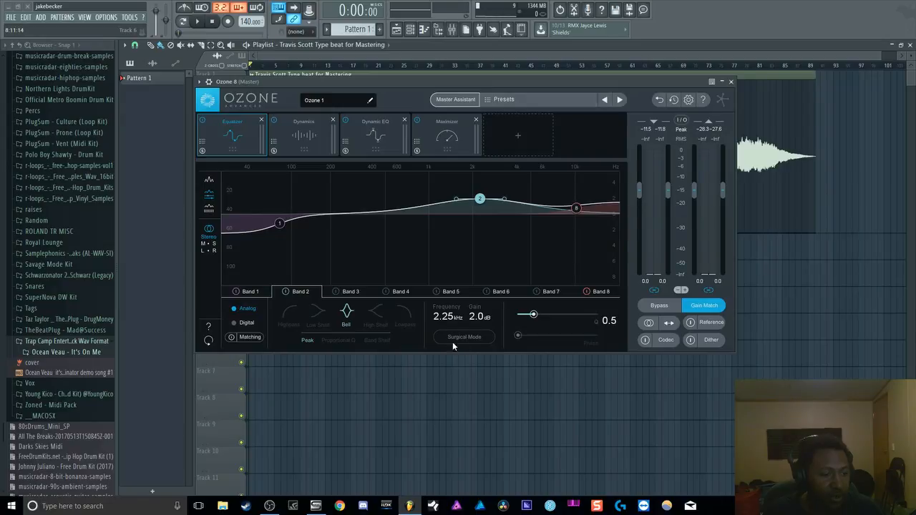
- Switch the Equalizer from Analog to Digital mode
{"action": "left_click", "coordinate": [247, 323]}
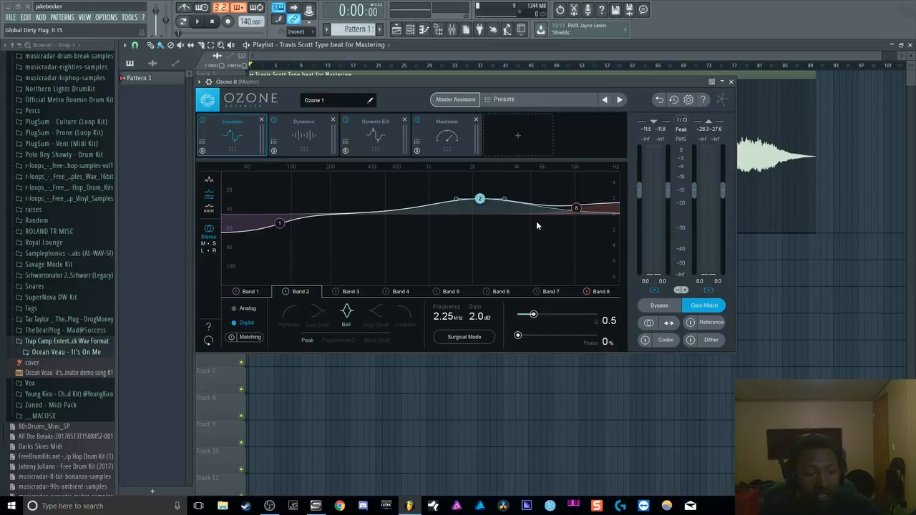
- Return the Equalizer to Analog mode and try Mid/Side and Left/Right processing before restoring Stereo
{"action": "left_click", "coordinate": [233, 307]}
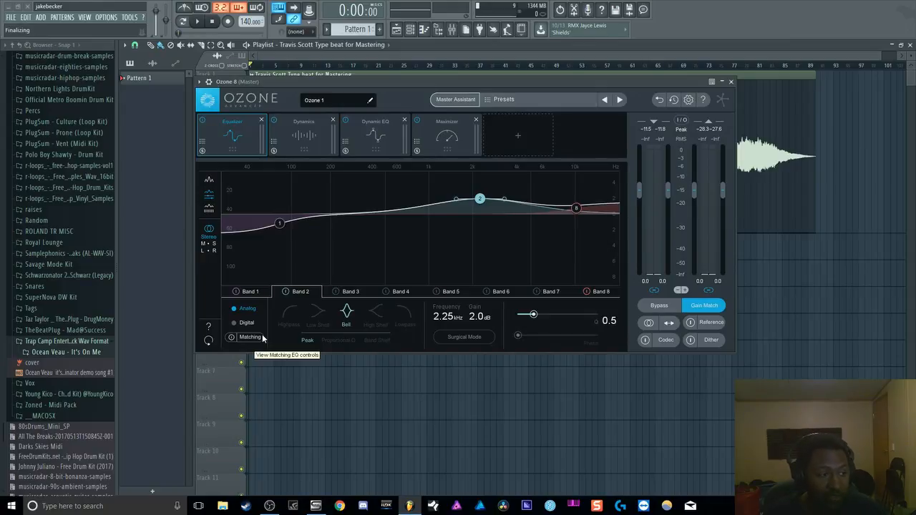
{"action": "left_click", "coordinate": [210, 244]}
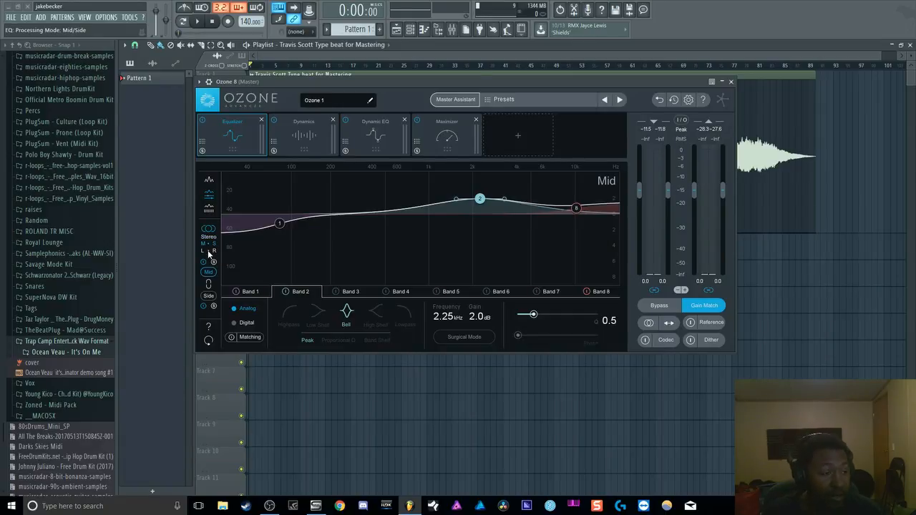
{"action": "left_click", "coordinate": [208, 251]}
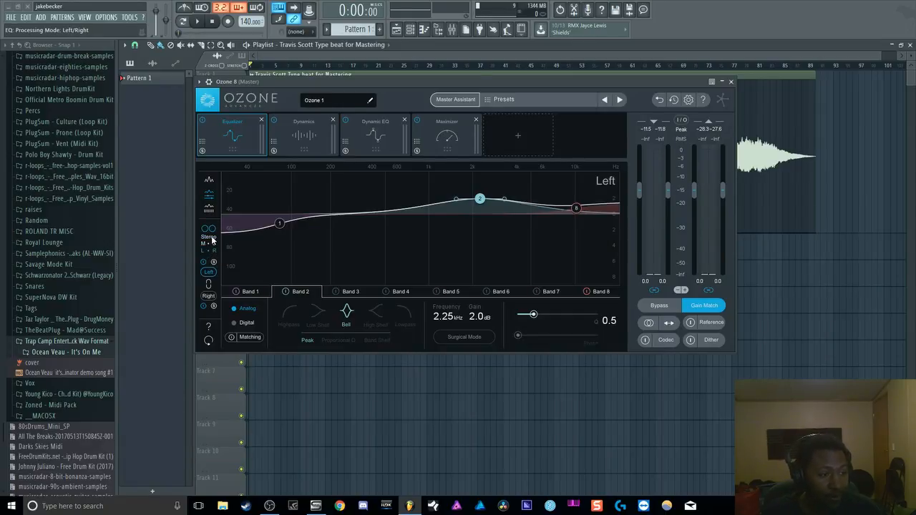
{"action": "left_click", "coordinate": [211, 241]}
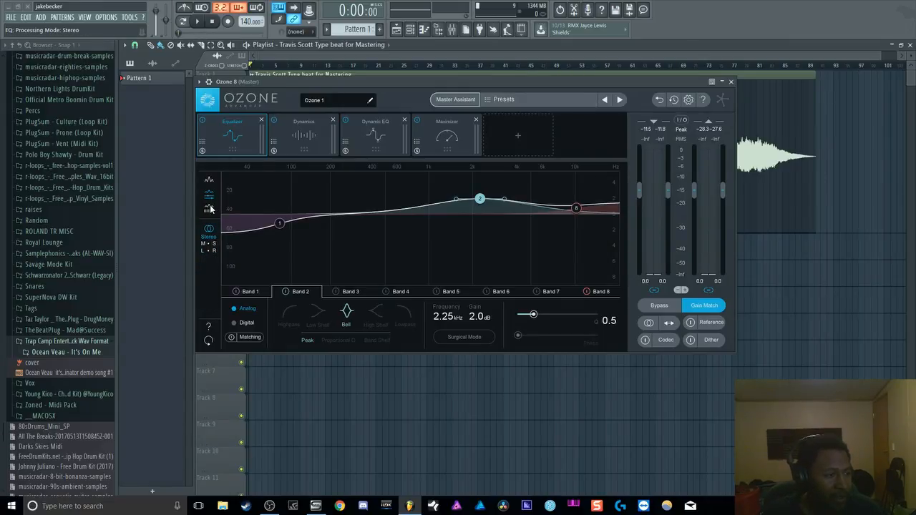
- Compare the Equalizer's alternative display views and return to the view with the detailed band controls
{"action": "left_click", "coordinate": [209, 209]}
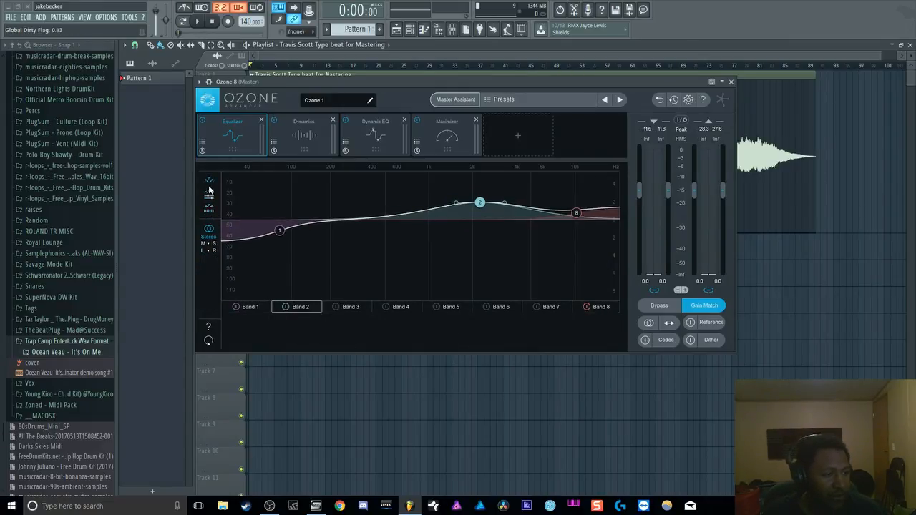
{"action": "left_click", "coordinate": [210, 181]}
{"action": "left_click", "coordinate": [210, 194]}
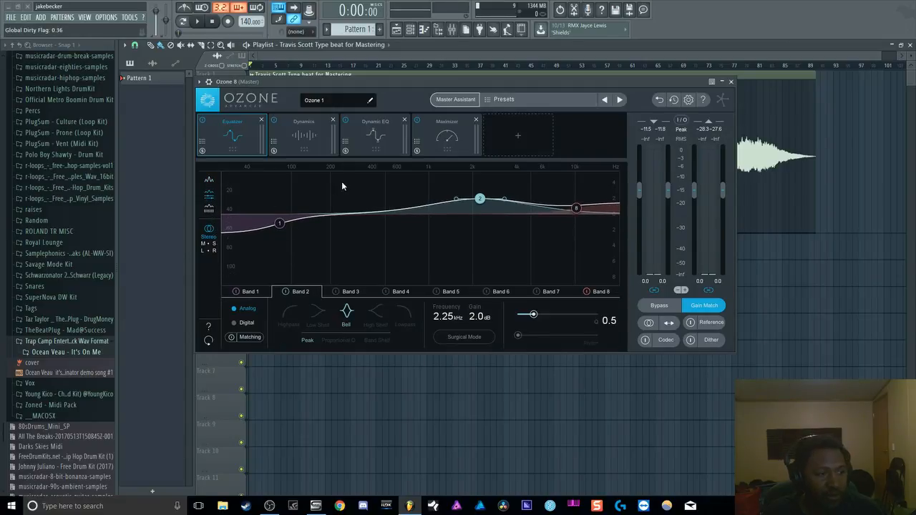
- In the Dynamics module, add crossover bands up to four, and remove them down to a single band
{"action": "left_click", "coordinate": [305, 136]}
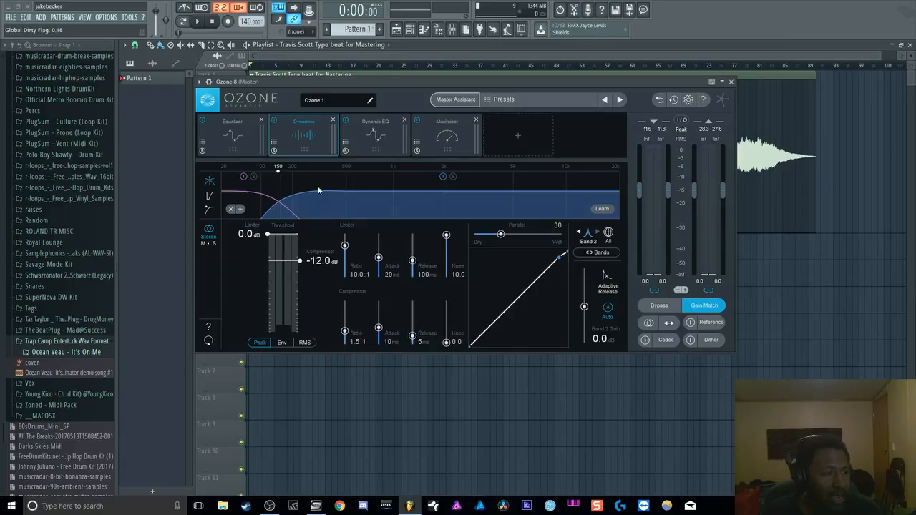
{"action": "left_click", "coordinate": [240, 208]}
{"action": "left_click", "coordinate": [239, 209]}
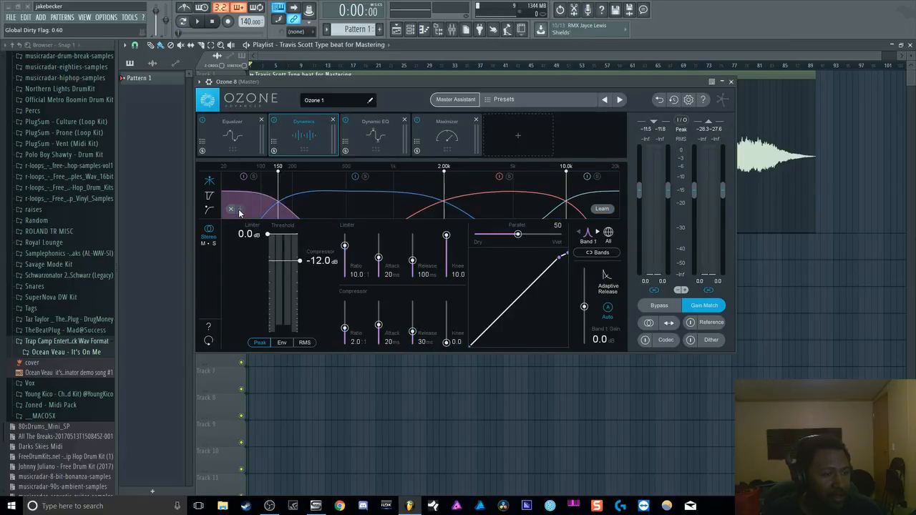
{"action": "left_click", "coordinate": [230, 210]}
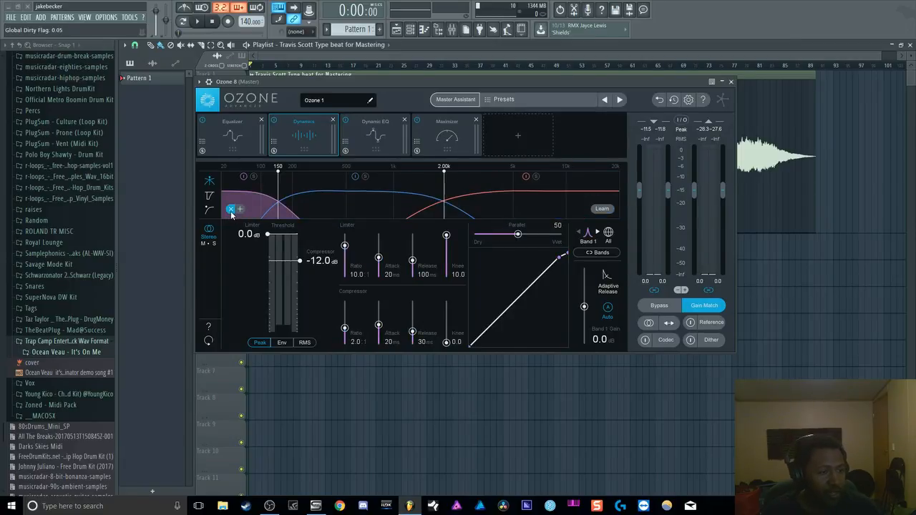
{"action": "left_click", "coordinate": [230, 209]}
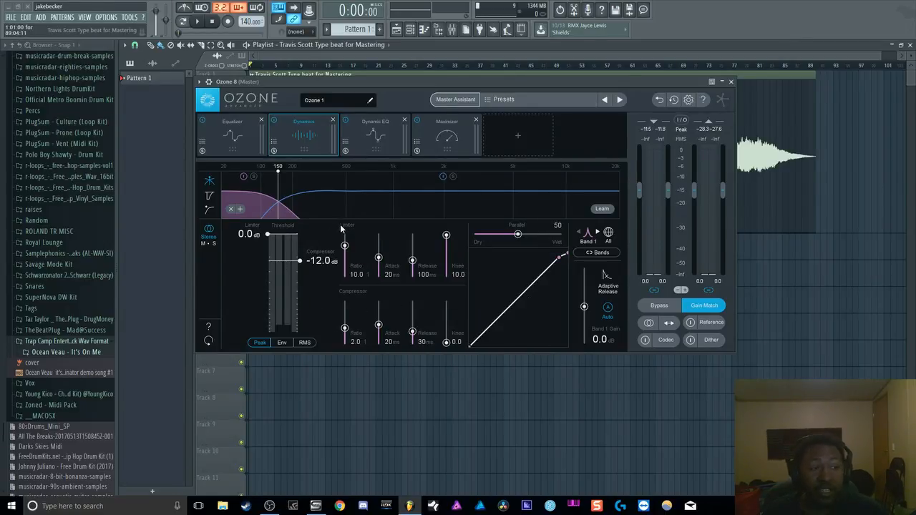
{"action": "left_click", "coordinate": [231, 209]}
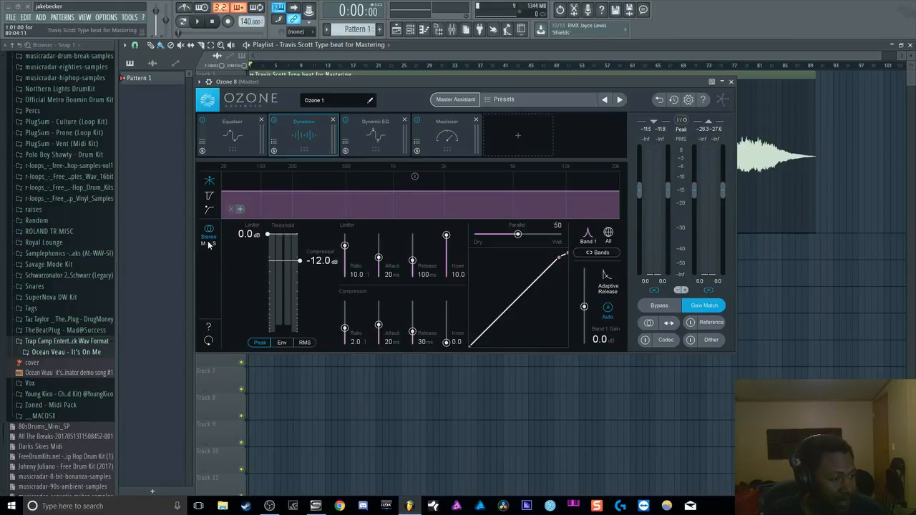
- Set the Dynamics detection filter to Highpass with a 24 dB slope at about 330 Hz
{"action": "left_click", "coordinate": [208, 211]}
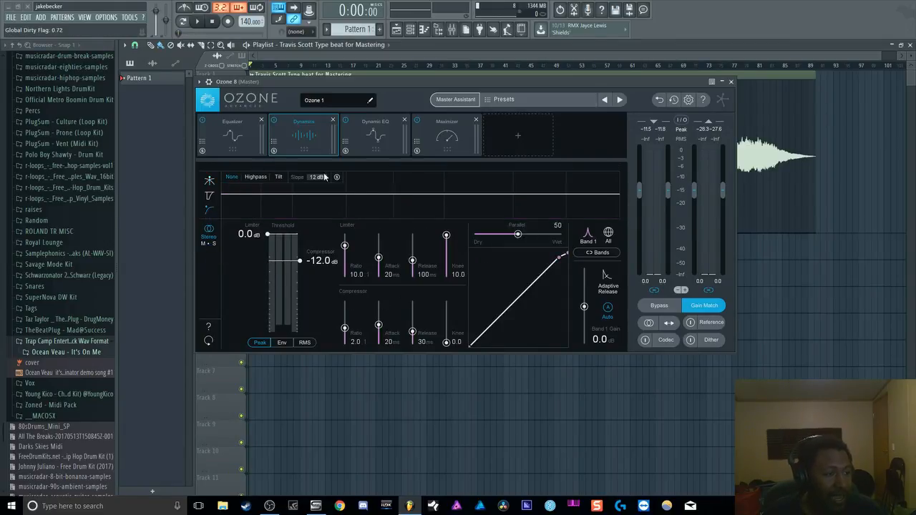
{"action": "left_click", "coordinate": [259, 178]}
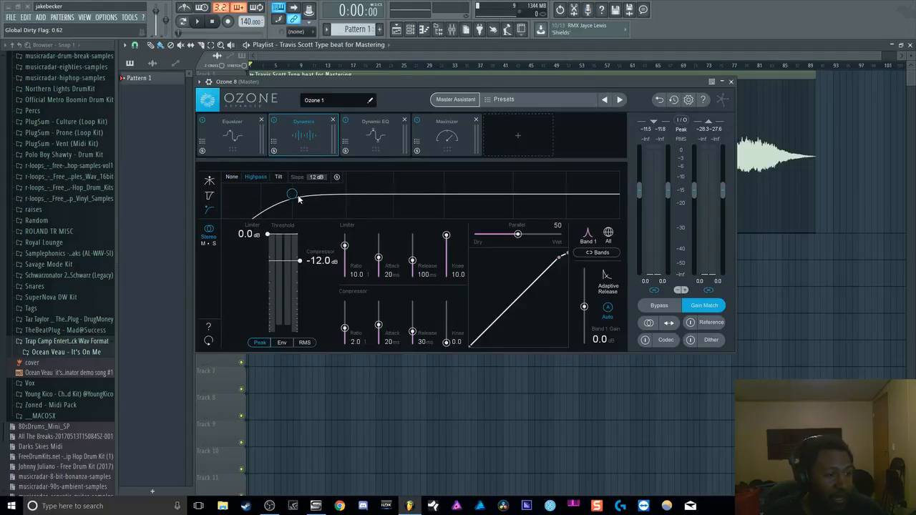
{"action": "left_click_drag", "start_coordinate": [298, 196], "coordinate": [384, 201]}
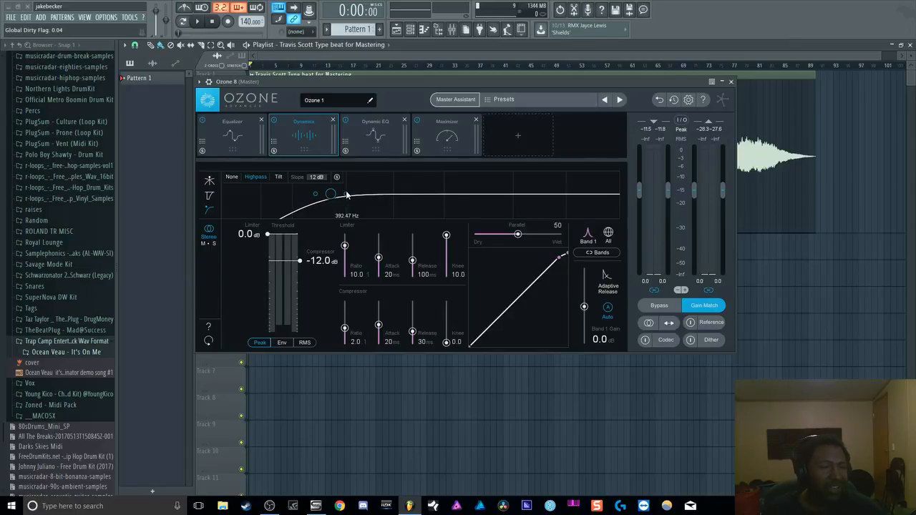
{"action": "scroll", "coordinate": [336, 197], "scroll_direction": "up", "scroll_amount": 1}
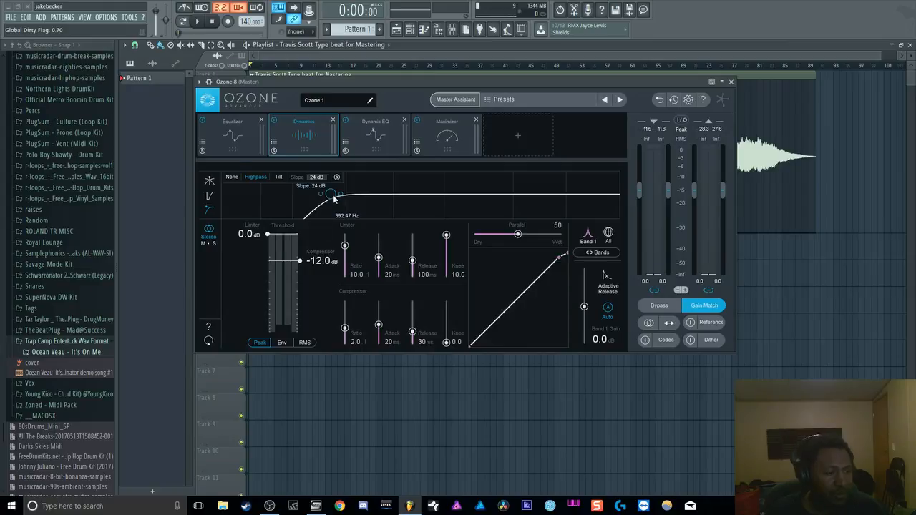
{"action": "left_click_drag", "start_coordinate": [333, 200], "coordinate": [260, 224]}
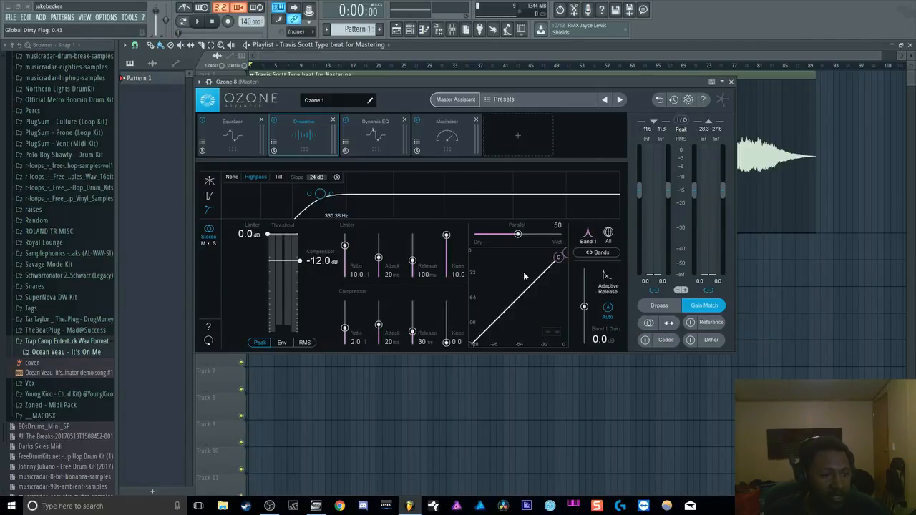
- Try the Up direction on the Dynamic EQ's band 1 and return it to Down
{"action": "left_click", "coordinate": [374, 134]}
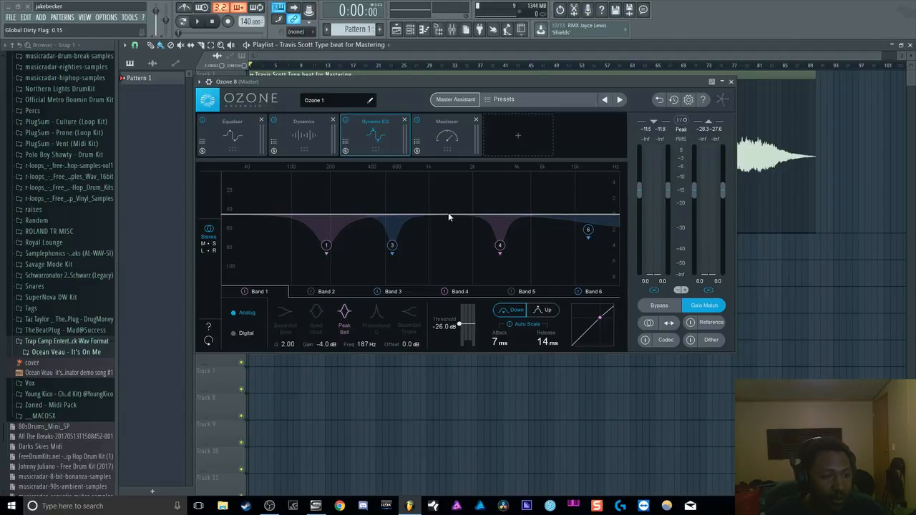
{"action": "left_click", "coordinate": [543, 310]}
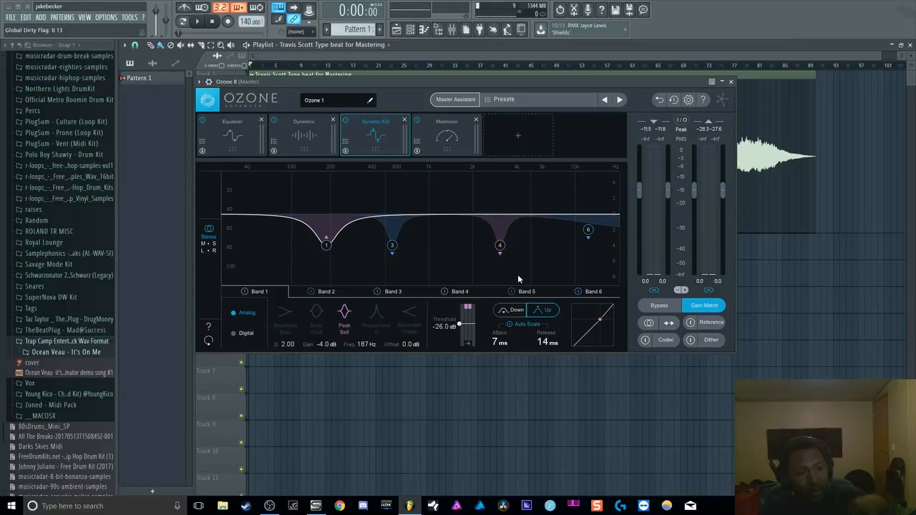
{"action": "left_click", "coordinate": [514, 314]}
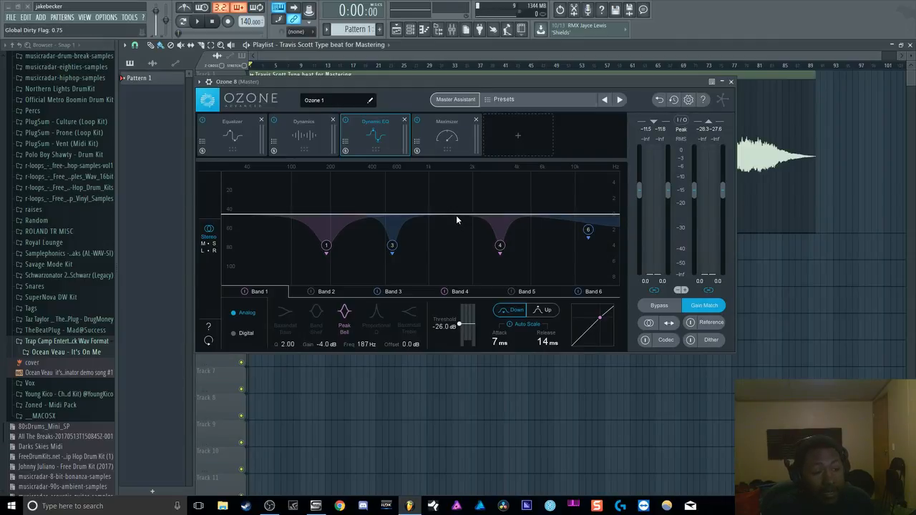
- Look through the Maximizer's IRC IV styles, try the IRC II mode and set the mode to IRC LL
{"action": "left_click", "coordinate": [444, 135]}
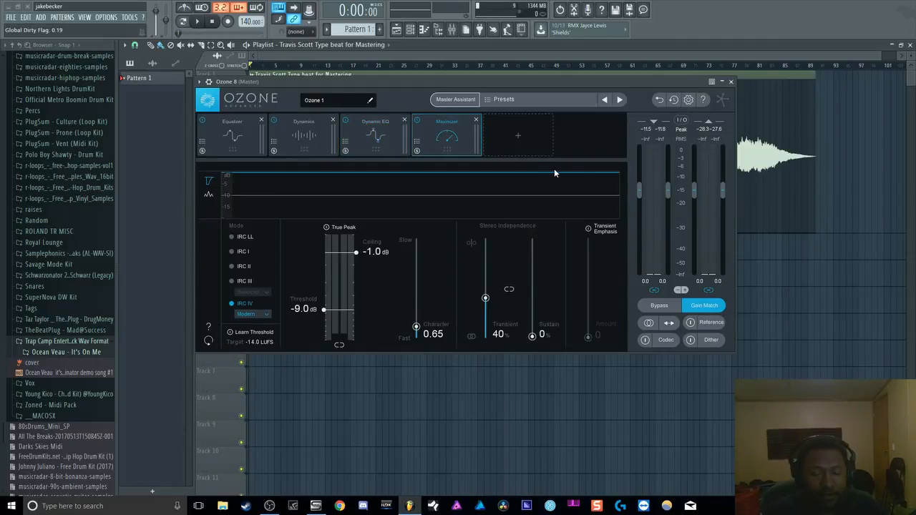
{"action": "left_click", "coordinate": [259, 315]}
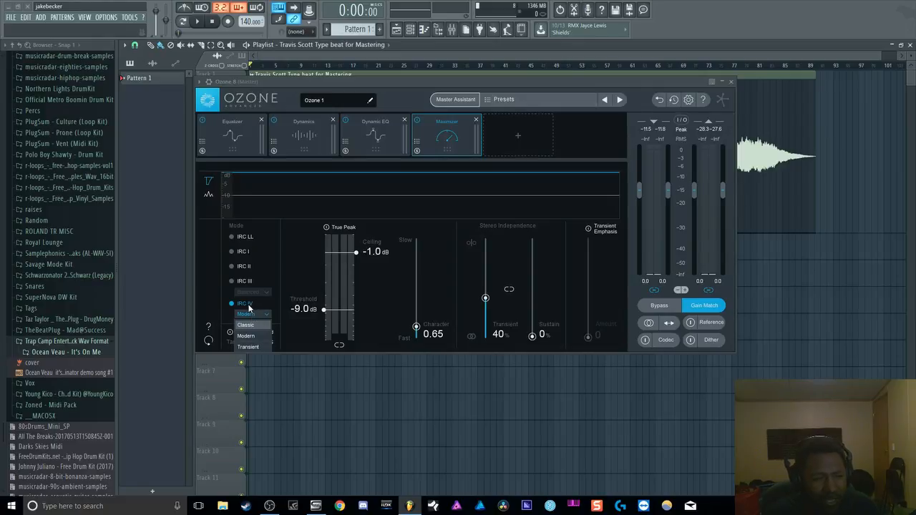
{"action": "left_click", "coordinate": [249, 306]}
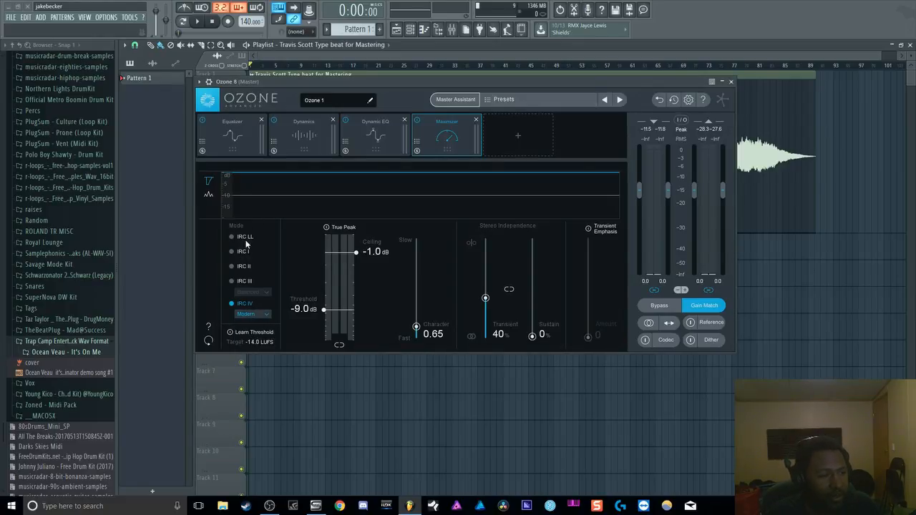
{"action": "left_click", "coordinate": [243, 266]}
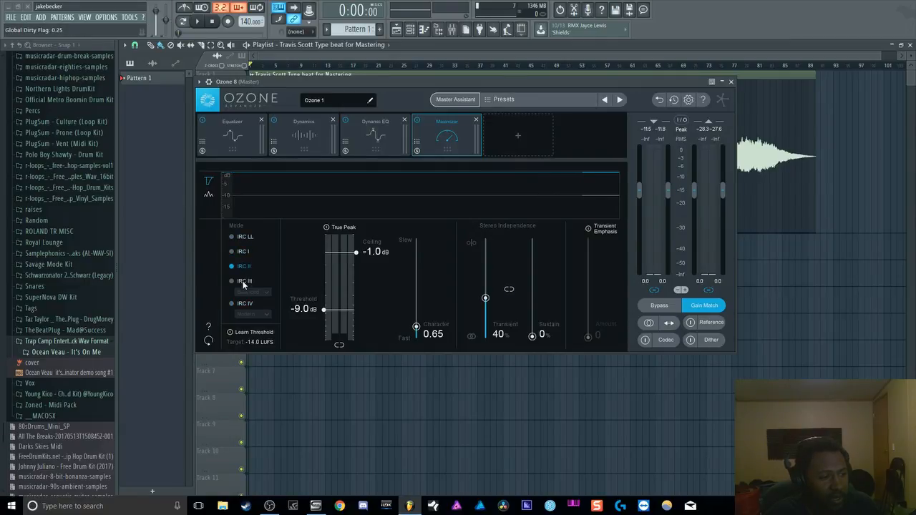
{"action": "left_click", "coordinate": [233, 238]}
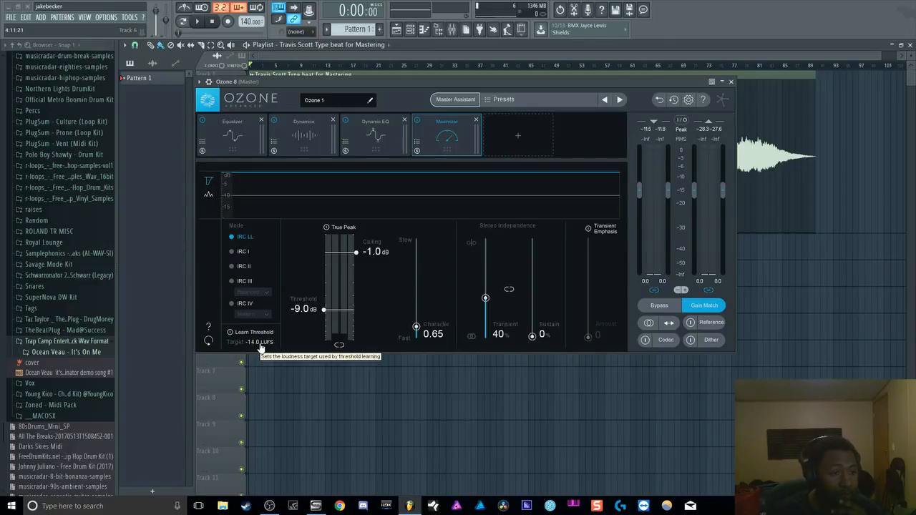
- Add the Vintage EQ and Vintage Compressor modules to the chain, trying other Low frequencies on the Vintage EQ and keeping 45
{"action": "left_click", "coordinate": [522, 140]}
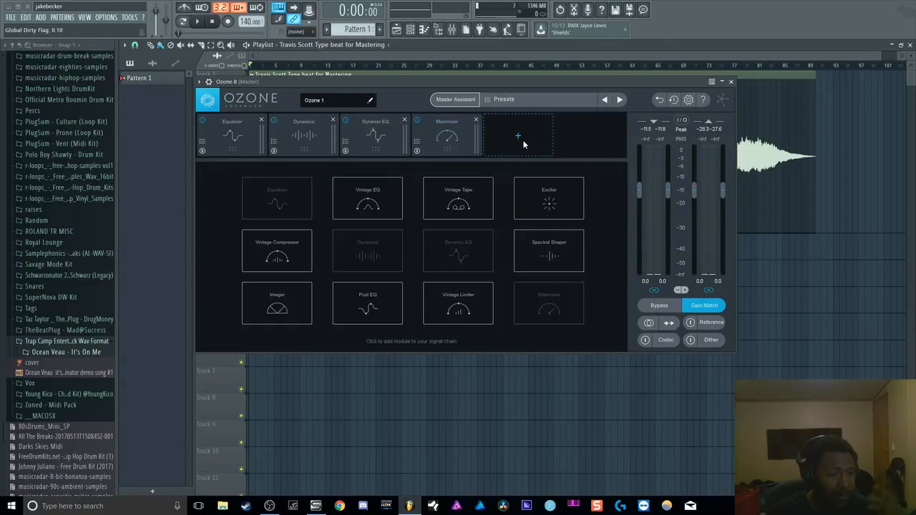
{"action": "left_click", "coordinate": [357, 206]}
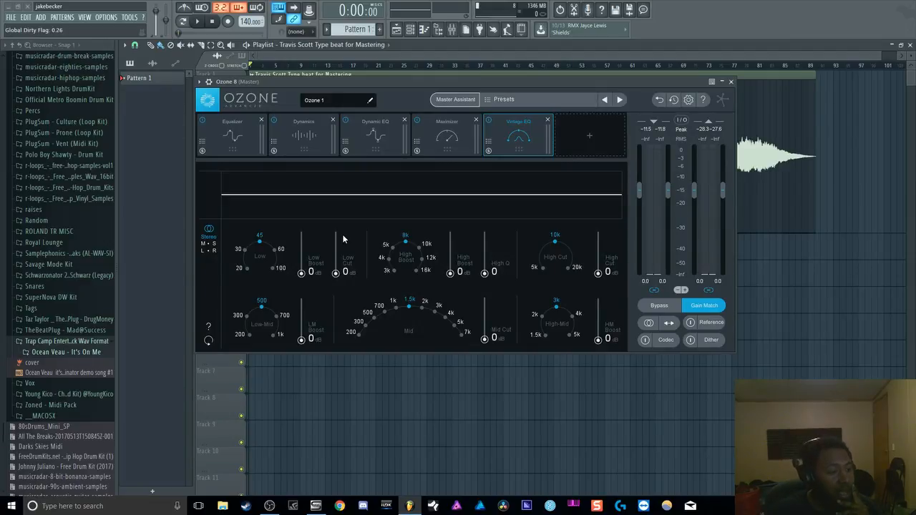
{"action": "left_click", "coordinate": [273, 268]}
{"action": "left_click", "coordinate": [274, 250]}
{"action": "left_click", "coordinate": [244, 249]}
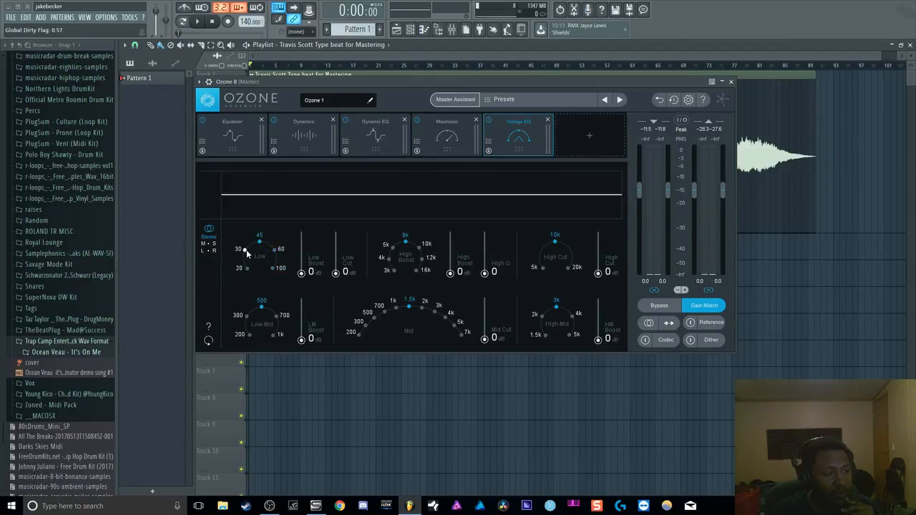
{"action": "left_click", "coordinate": [259, 243]}
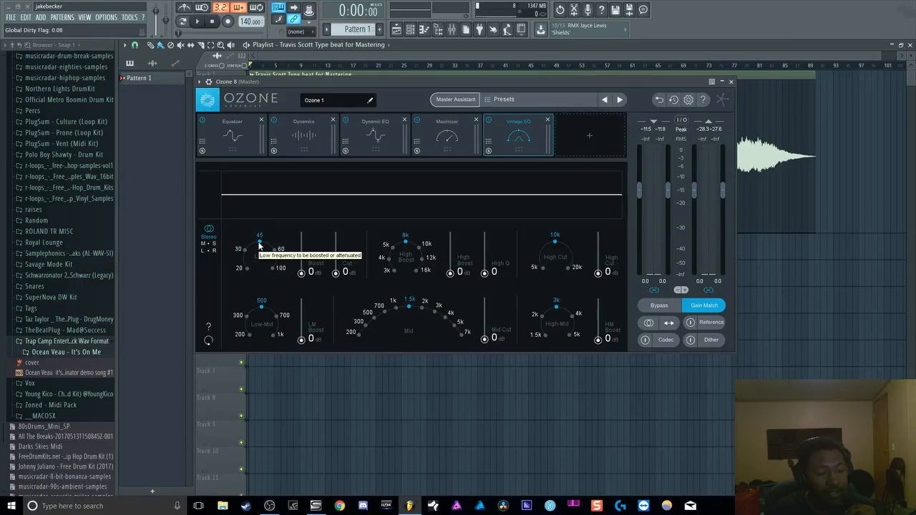
{"action": "left_click", "coordinate": [580, 139]}
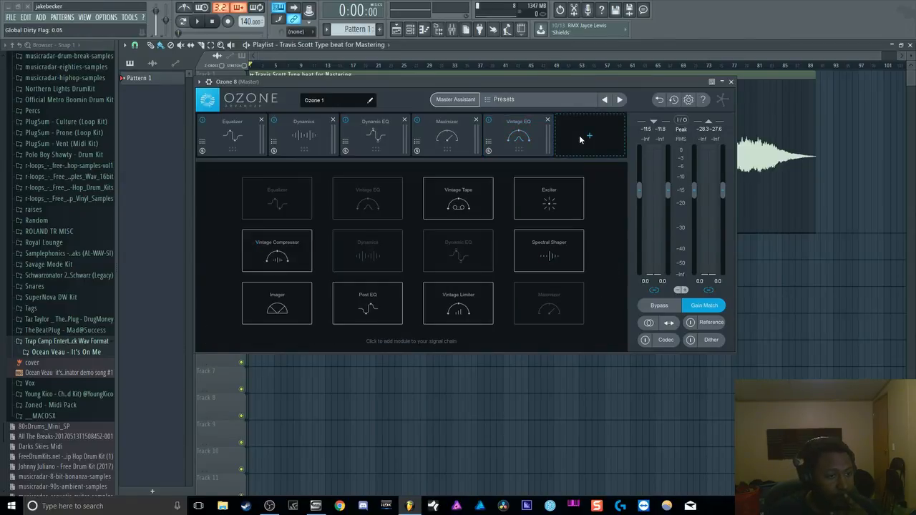
{"action": "left_click", "coordinate": [276, 250]}
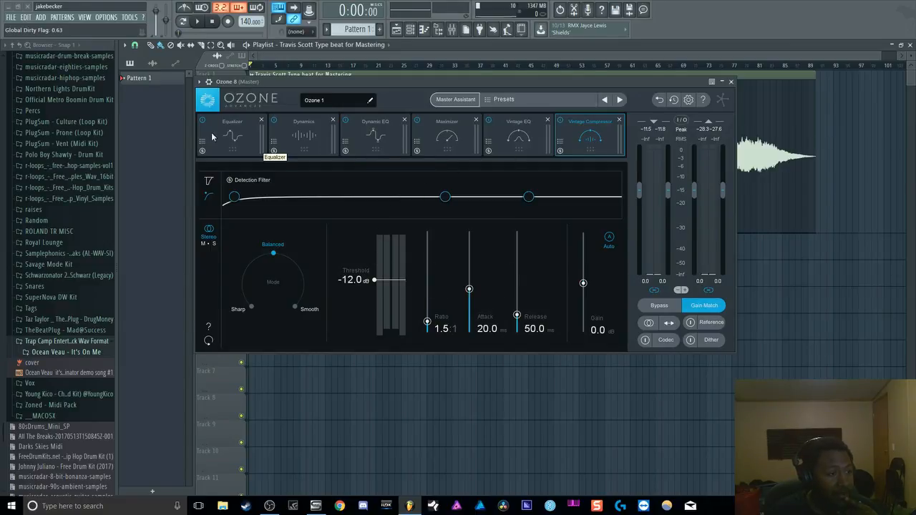
- Remove all six modules from the signal chain
{"action": "left_click", "coordinate": [262, 121]}
{"action": "left_click", "coordinate": [262, 120]}
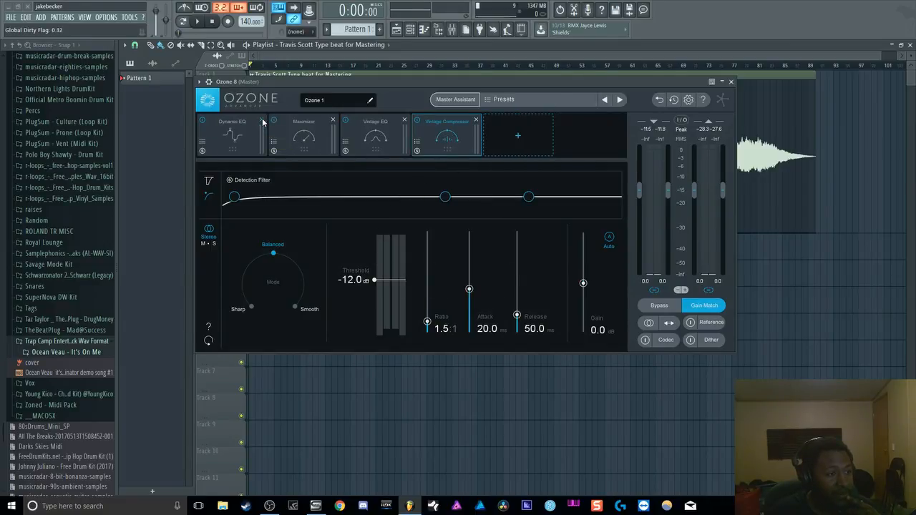
{"action": "left_click", "coordinate": [262, 121]}
{"action": "left_click", "coordinate": [261, 120]}
{"action": "left_click", "coordinate": [262, 120]}
{"action": "left_click", "coordinate": [262, 120]}
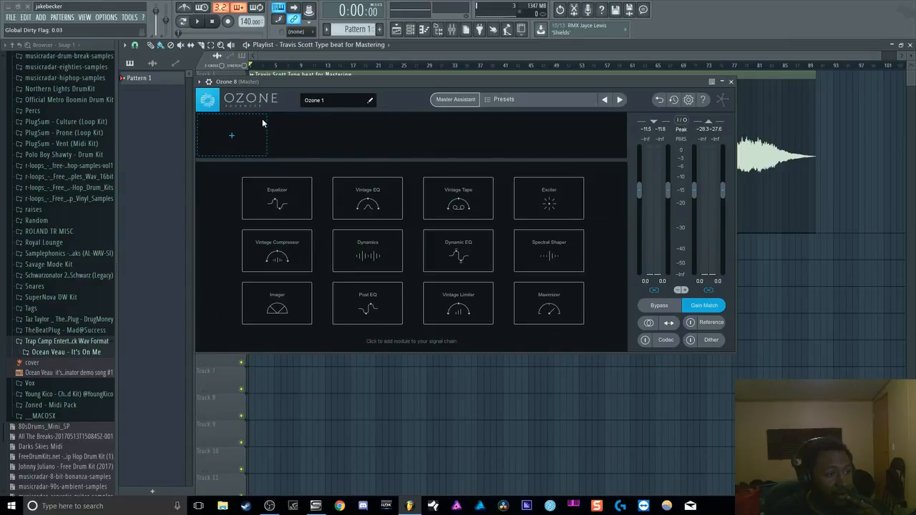
- Add the Exciter module to the empty chain and look through the saturation modes of its lowest band, keeping Triode
{"action": "left_click", "coordinate": [546, 203]}
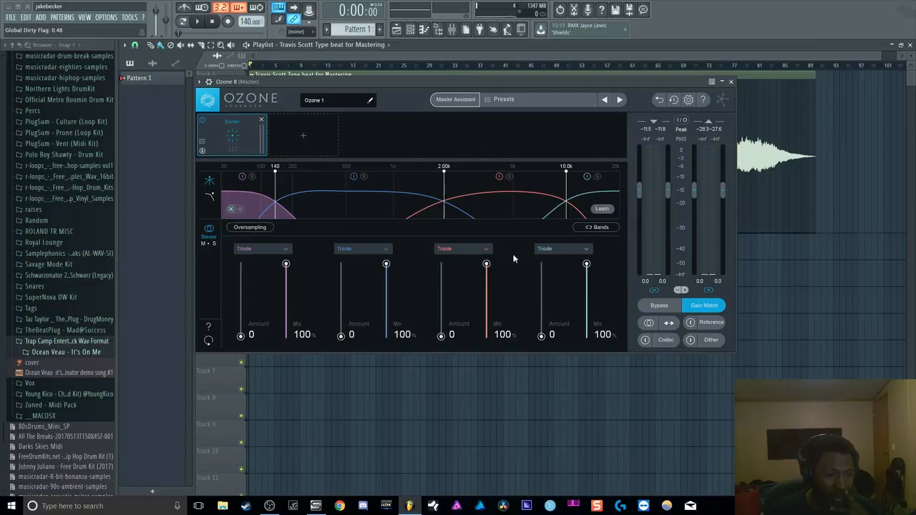
{"action": "left_click", "coordinate": [255, 250]}
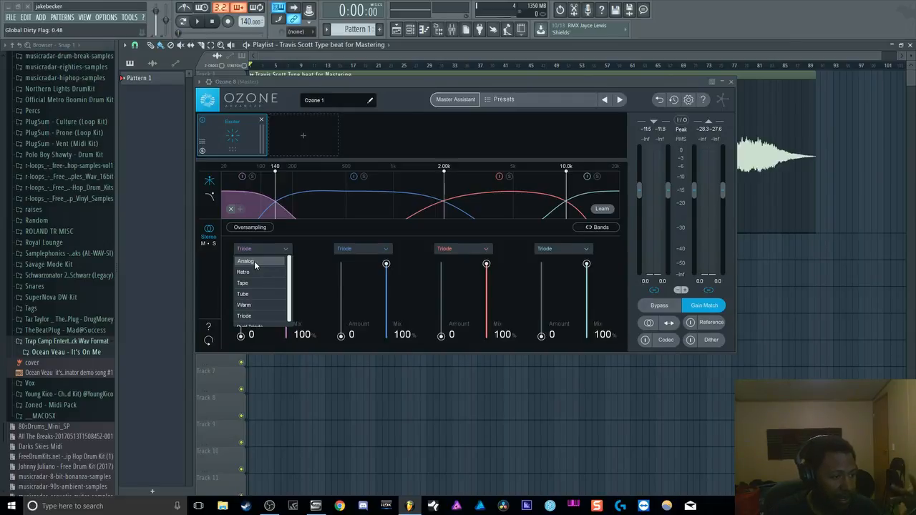
{"action": "scroll", "coordinate": [263, 318], "scroll_direction": "down", "scroll_amount": 1}
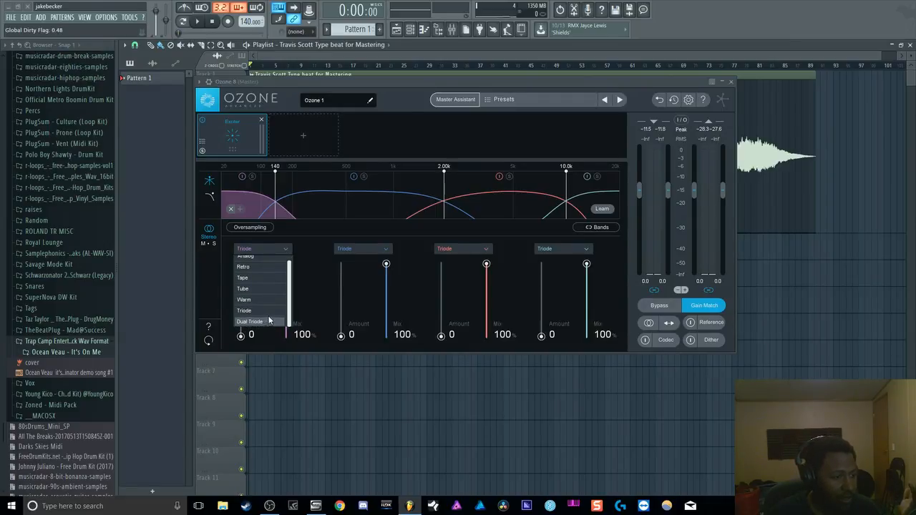
{"action": "left_click", "coordinate": [309, 297]}
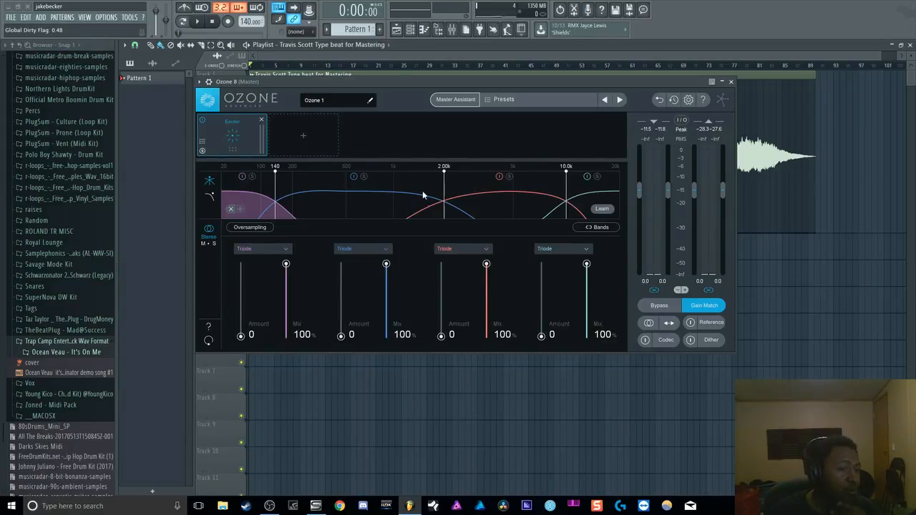
- Add the Imager module to the signal chain and remove the Exciter
{"action": "left_click", "coordinate": [290, 128]}
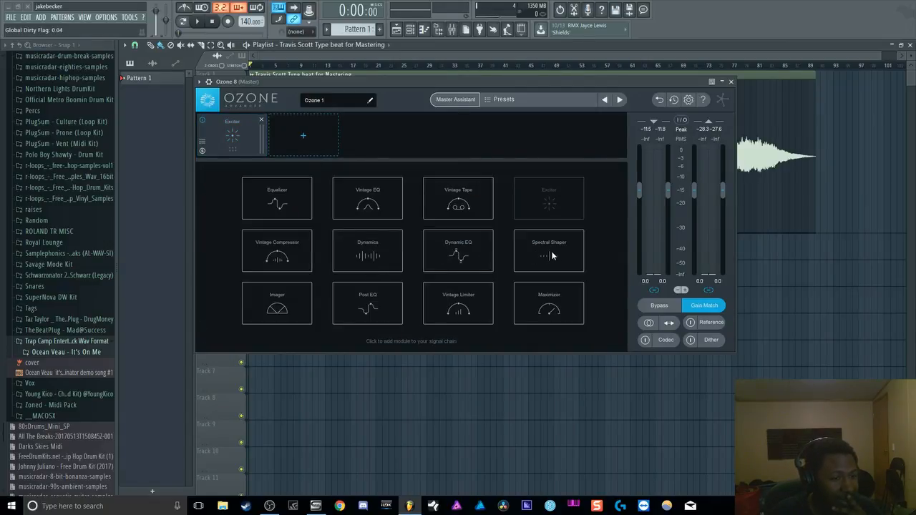
{"action": "left_click", "coordinate": [289, 303]}
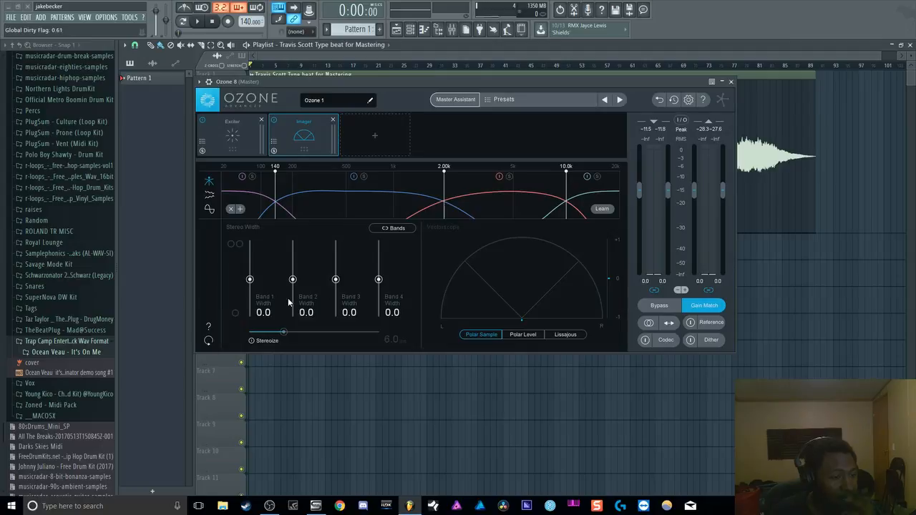
{"action": "left_click", "coordinate": [262, 121]}
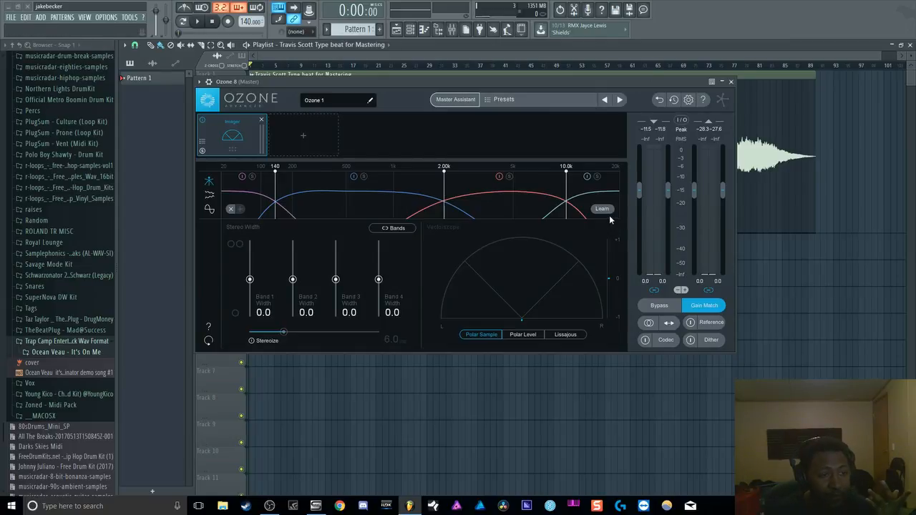
- Play the beat from 0:41:14, where the loud section begins, with Learn enabled to set the Imager's crossover points
{"action": "left_click_drag", "start_coordinate": [462, 80], "coordinate": [495, 159]}
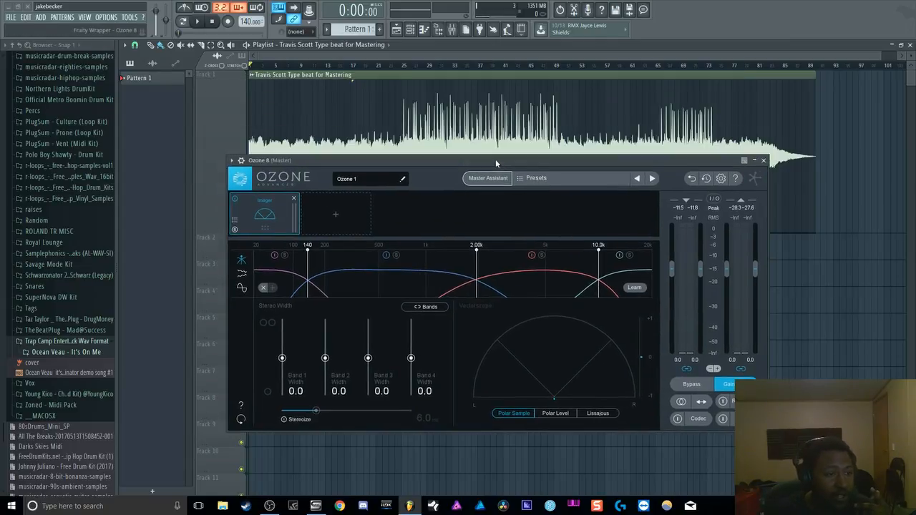
{"action": "left_click", "coordinate": [402, 67]}
{"action": "left_click", "coordinate": [634, 287]}
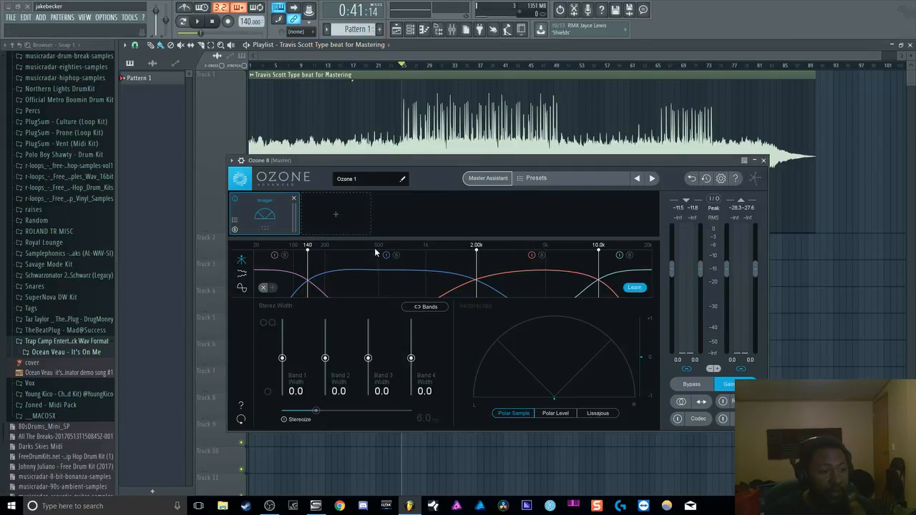
{"action": "left_click", "coordinate": [198, 22]}
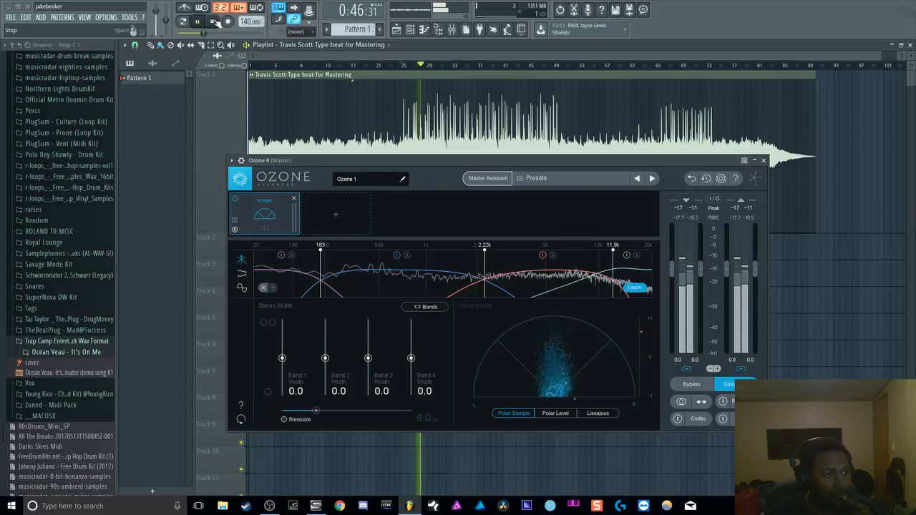
{"action": "key", "text": "space"}
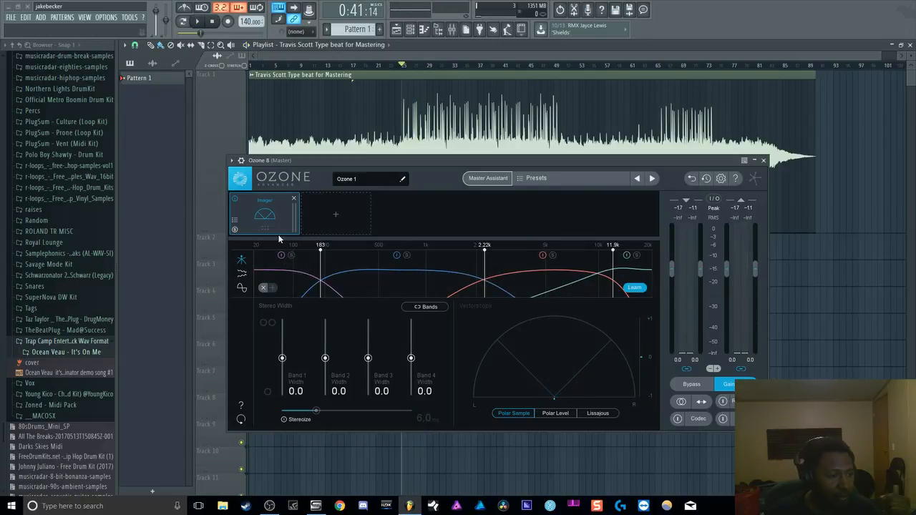
- Set the Imager's Band 1 width to -100 while playing the beat with that band soloed
{"action": "left_click_drag", "start_coordinate": [419, 158], "coordinate": [432, 137]}
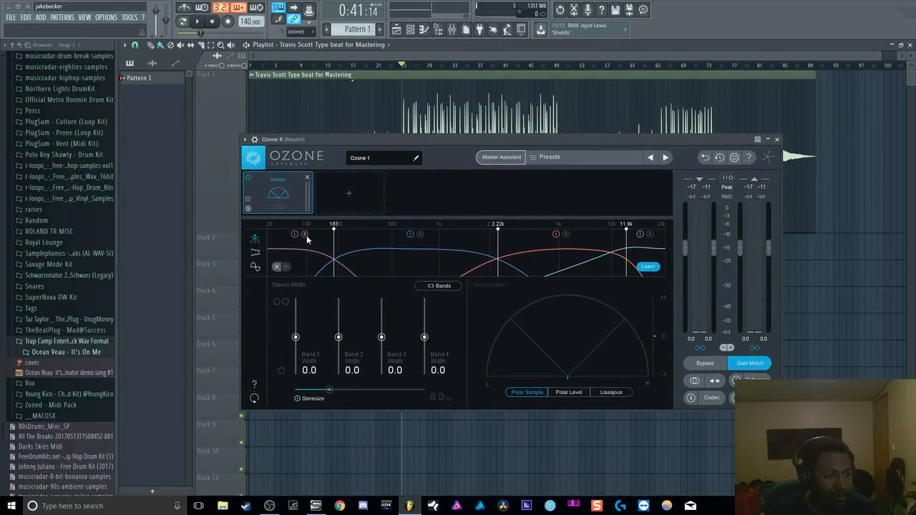
{"action": "key", "text": "space"}
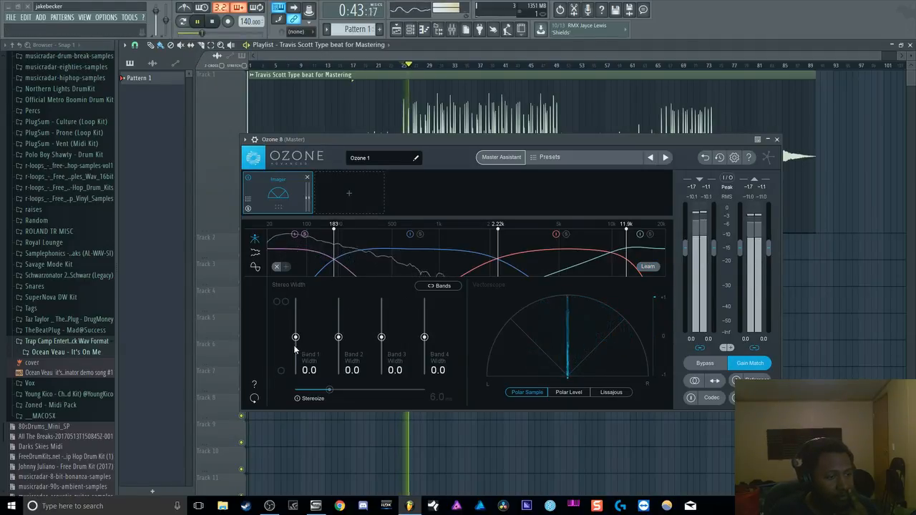
{"action": "left_click_drag", "start_coordinate": [296, 338], "coordinate": [296, 373]}
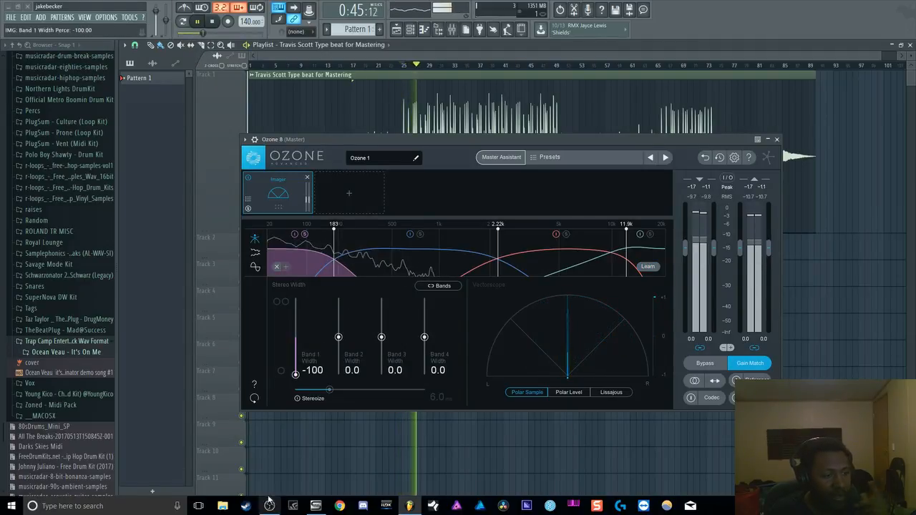
{"action": "left_click", "coordinate": [212, 23]}
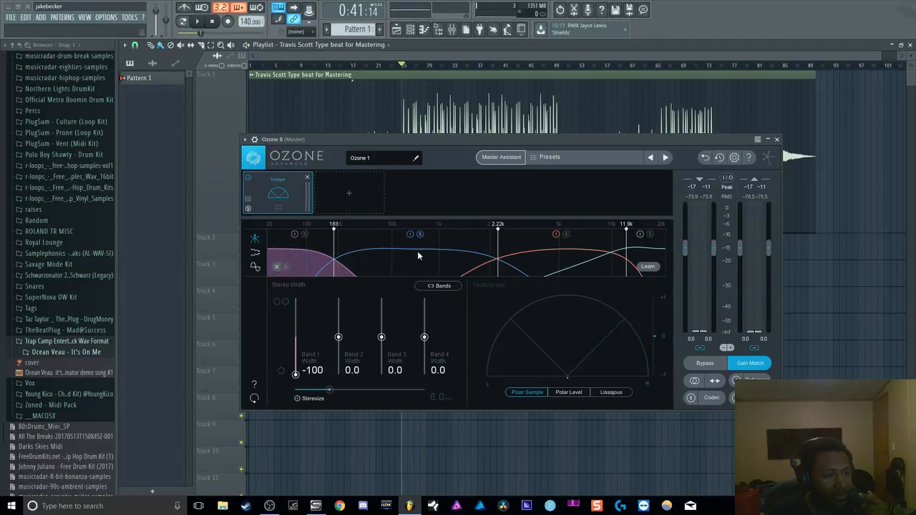
- Set the Imager widths to -26.6 for Band 2, 21.5 for Band 3 and 36.7 for Band 4, soloing each band during playback
{"action": "left_click", "coordinate": [206, 23]}
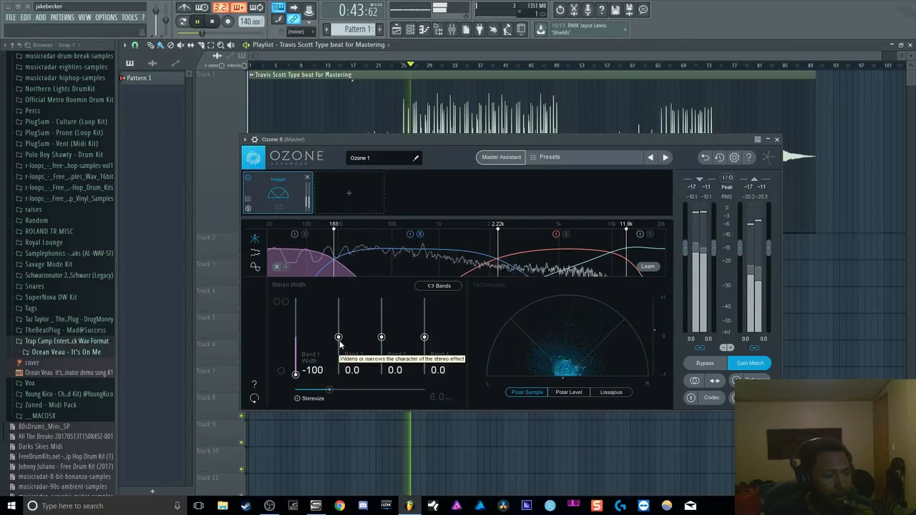
{"action": "left_click_drag", "start_coordinate": [339, 337], "coordinate": [340, 347]}
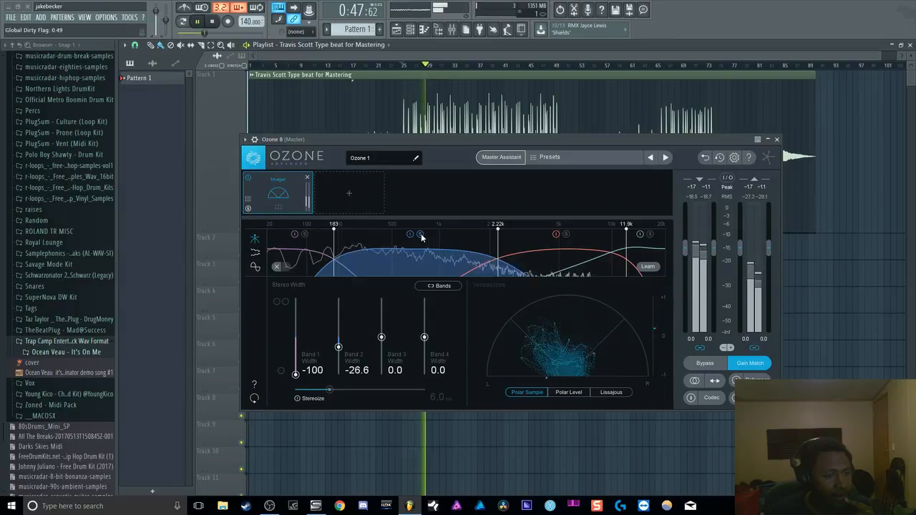
{"action": "left_click", "coordinate": [566, 235]}
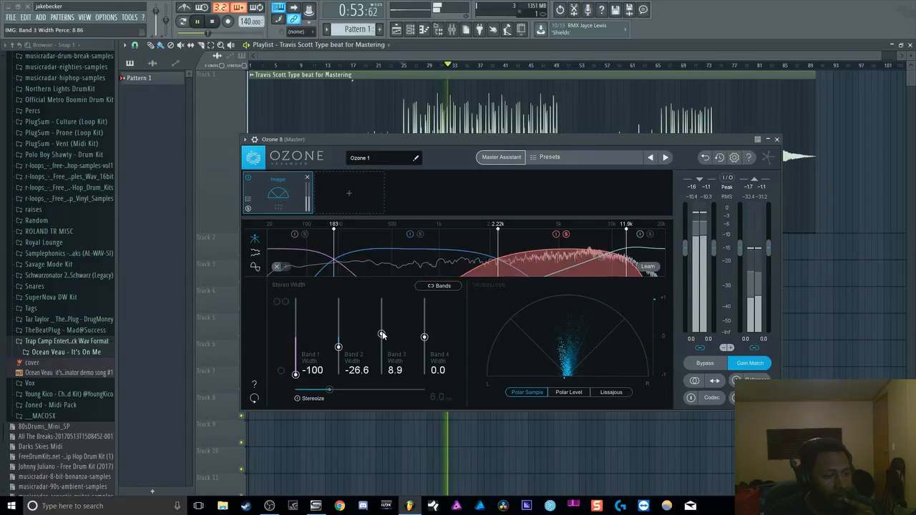
{"action": "left_click_drag", "start_coordinate": [382, 337], "coordinate": [381, 332]}
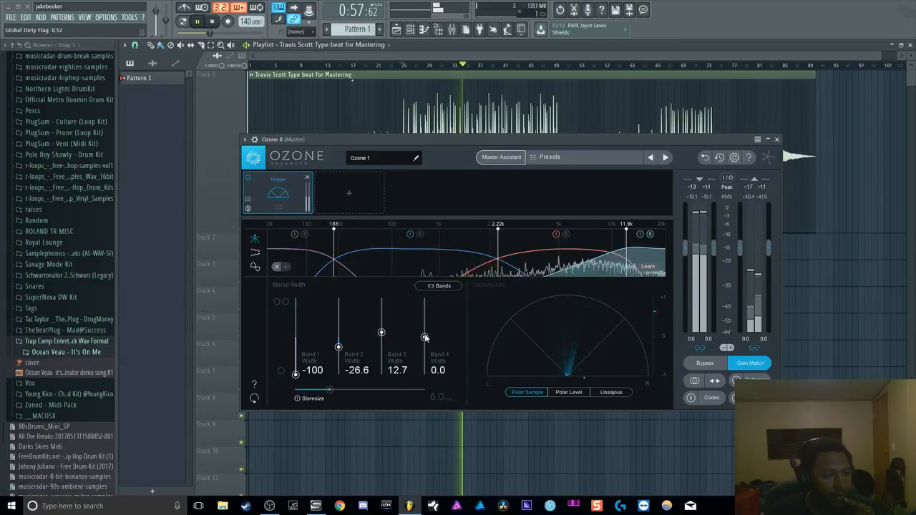
{"action": "left_click_drag", "start_coordinate": [424, 336], "coordinate": [382, 330]}
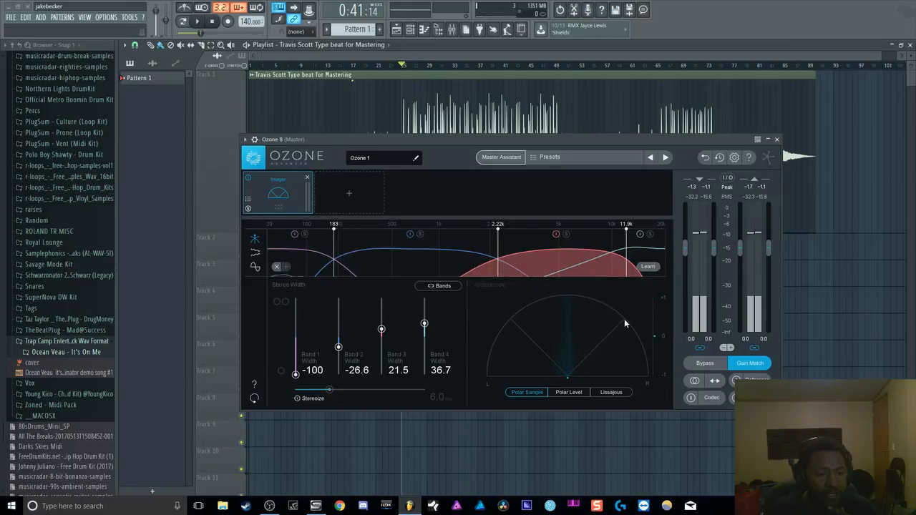
- Try the Imager's Lissajous vectorscope view and return to Polar Sample
{"action": "left_click", "coordinate": [611, 393]}
{"action": "left_click", "coordinate": [537, 395]}
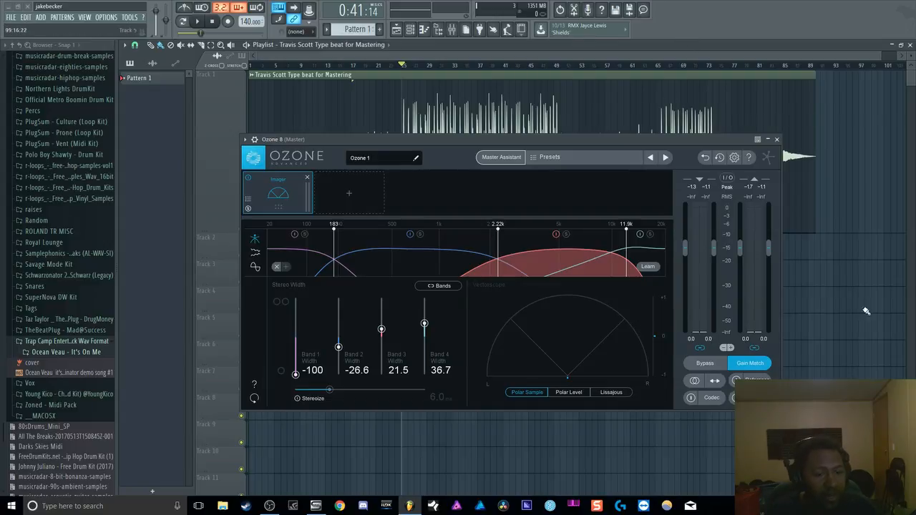
- Add the Vintage Limiter and then the Vintage Tape after the Imager, removing each one after viewing its controls
{"action": "left_click", "coordinate": [354, 196]}
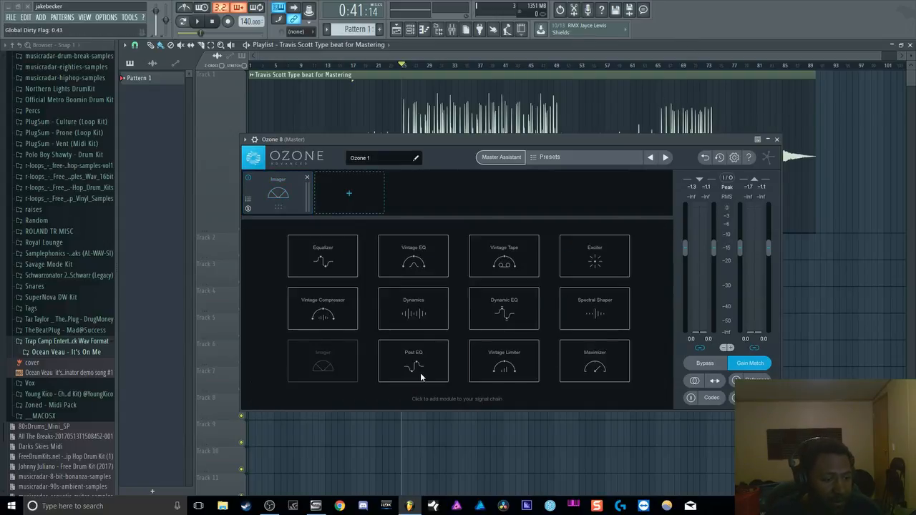
{"action": "left_click", "coordinate": [510, 367]}
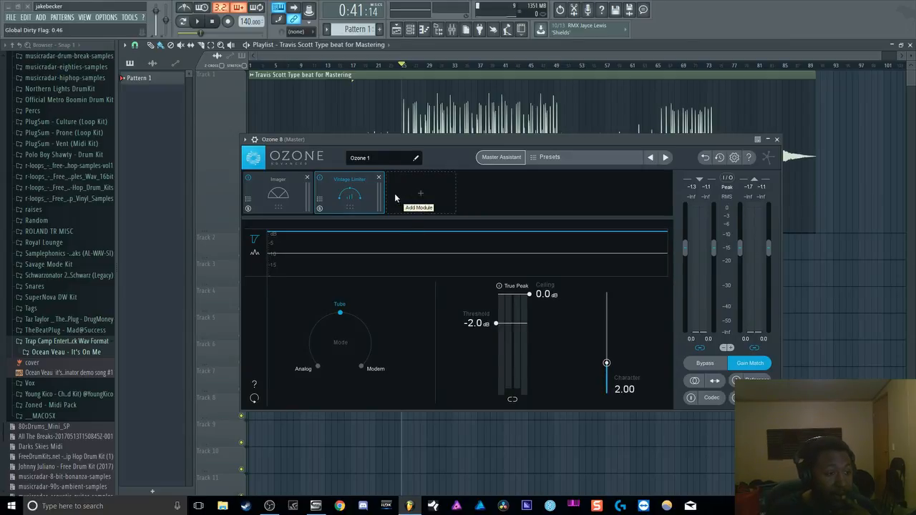
{"action": "left_click", "coordinate": [378, 177]}
{"action": "left_click", "coordinate": [357, 192]}
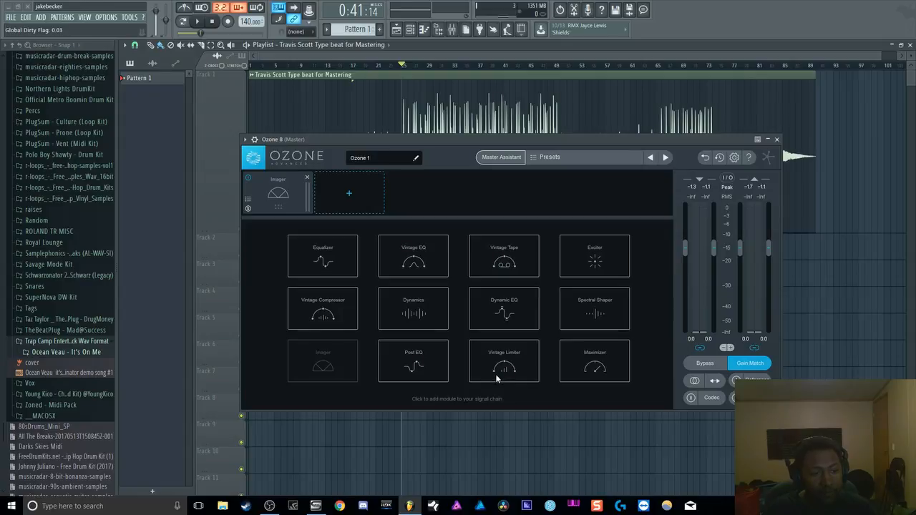
{"action": "left_click", "coordinate": [503, 268]}
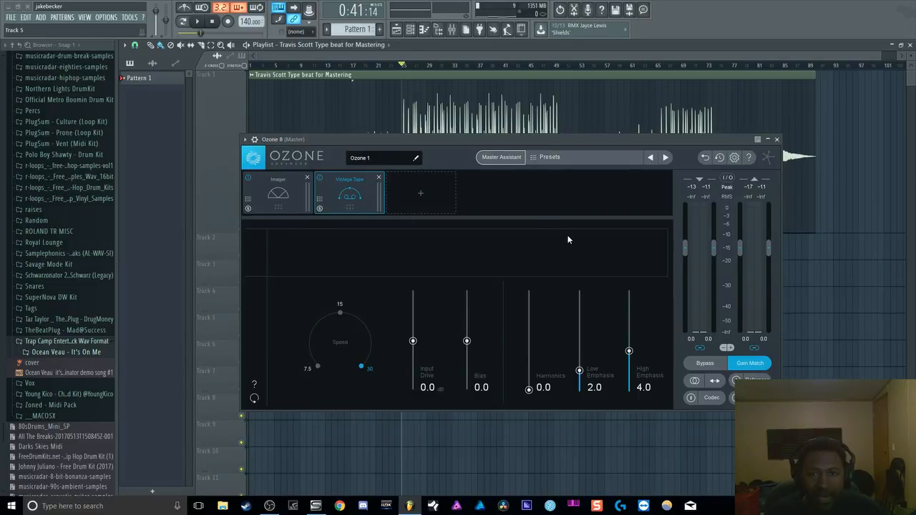
{"action": "left_click", "coordinate": [380, 178]}
- Add the Spectral Shaper to view its controls, and clear both it and the Imager from the signal chain
{"action": "left_click", "coordinate": [353, 202]}
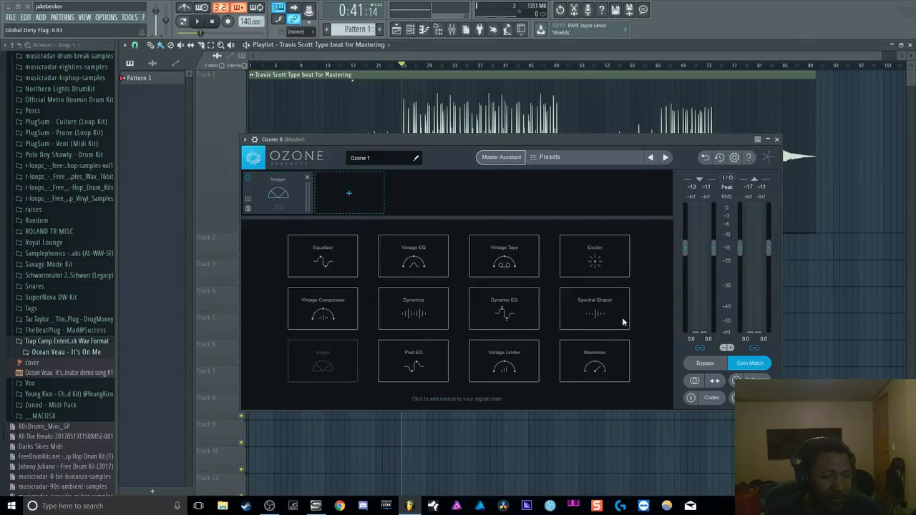
{"action": "left_click", "coordinate": [595, 310]}
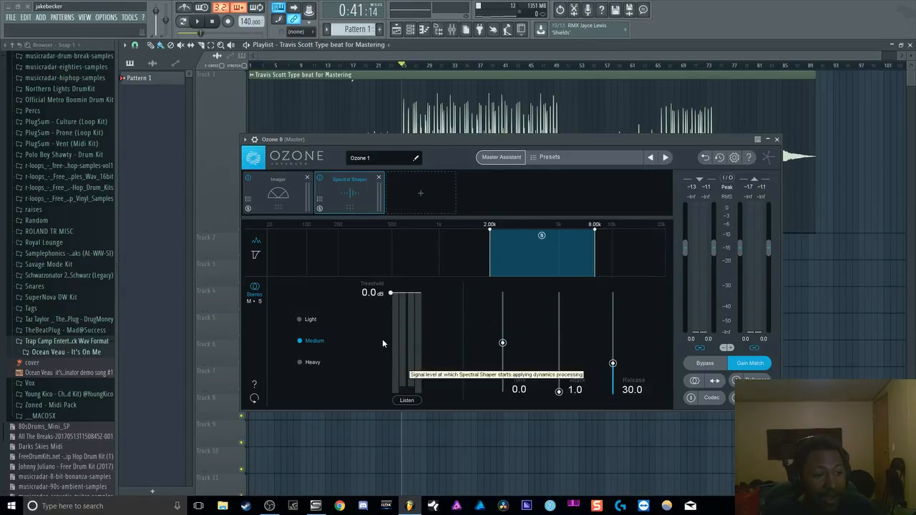
{"action": "left_click", "coordinate": [378, 178]}
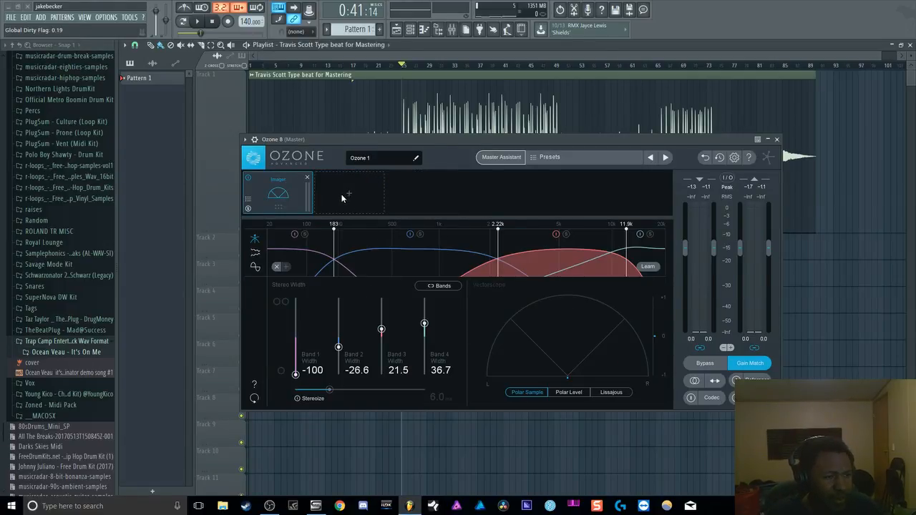
{"action": "left_click", "coordinate": [307, 177]}
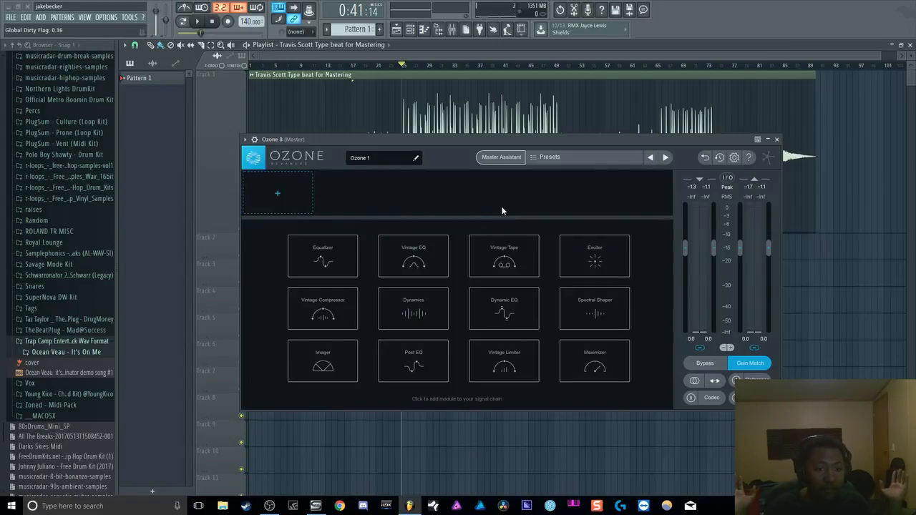